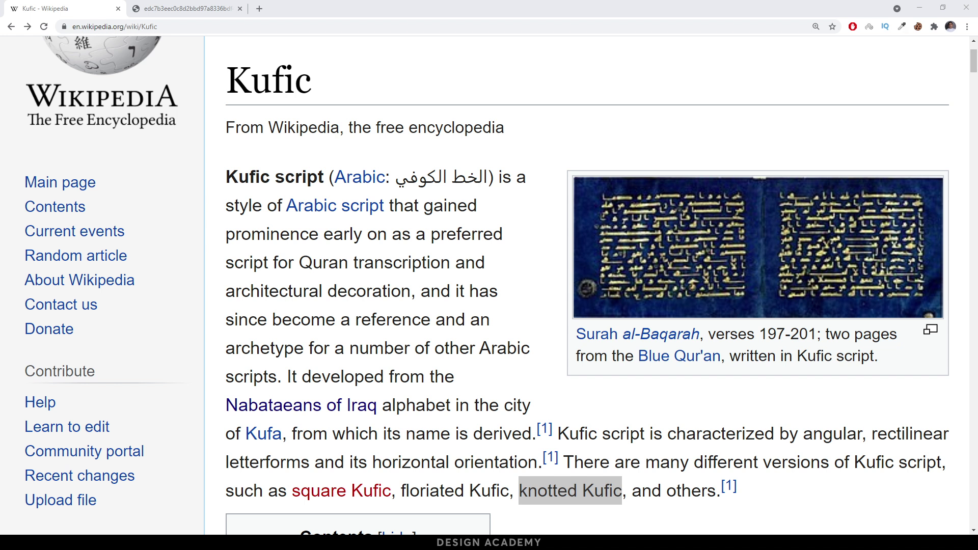
- Switch from the Kufic Wikipedia article to the pinimg Kufic styles reference image
left_click(617, 491)
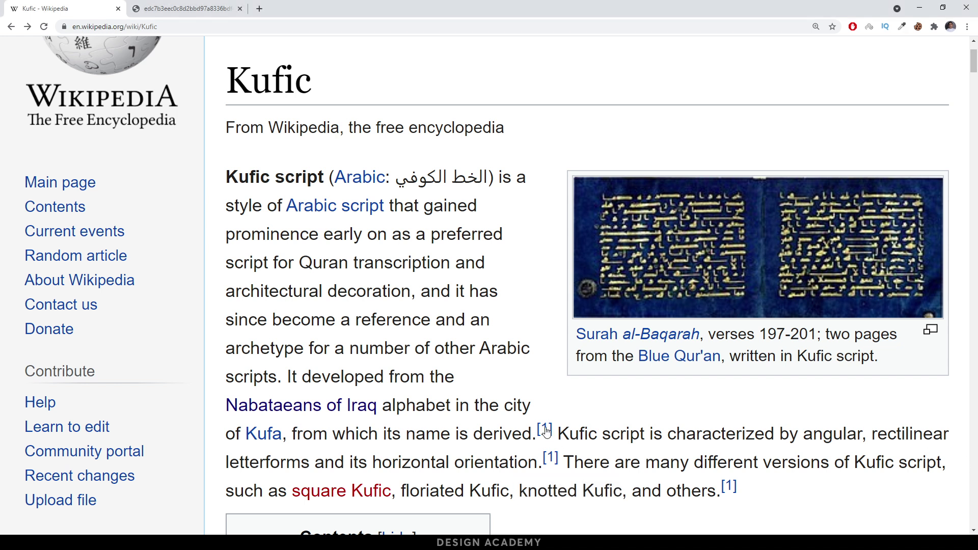
key("ctrl+Tab")
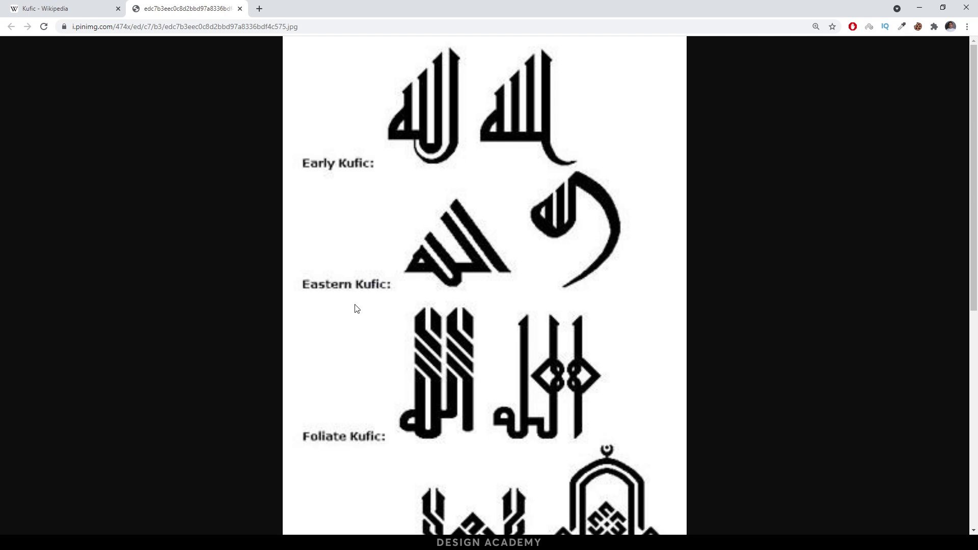
- Scroll the Kufic style chart down to Square Kufic, then return to the Wikipedia article
scroll(355, 380, "down", 3)
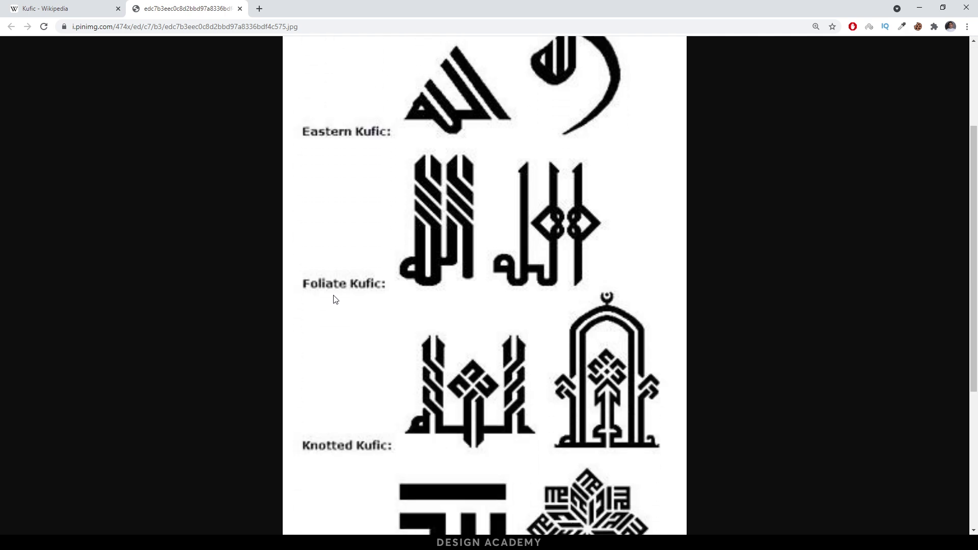
scroll(328, 301, "down", 3)
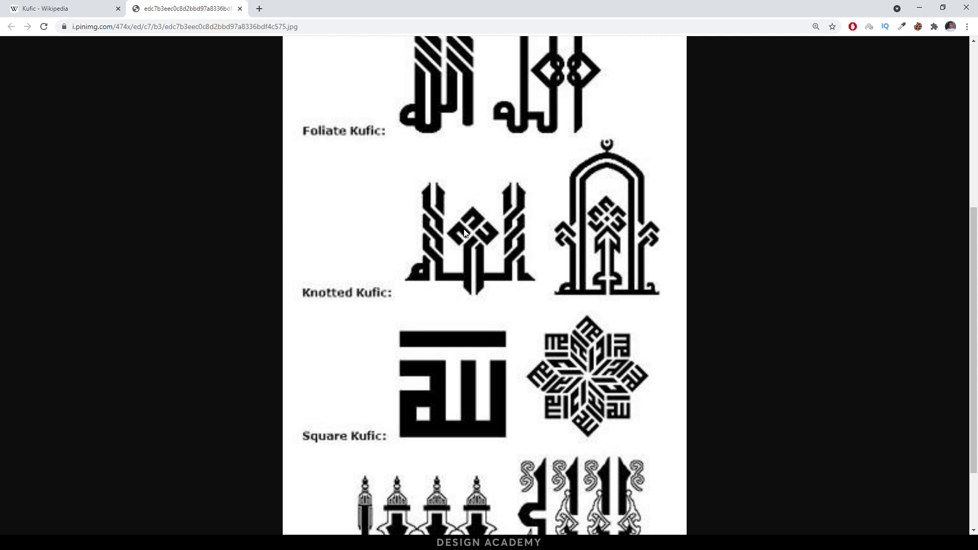
scroll(390, 310, "down", 2)
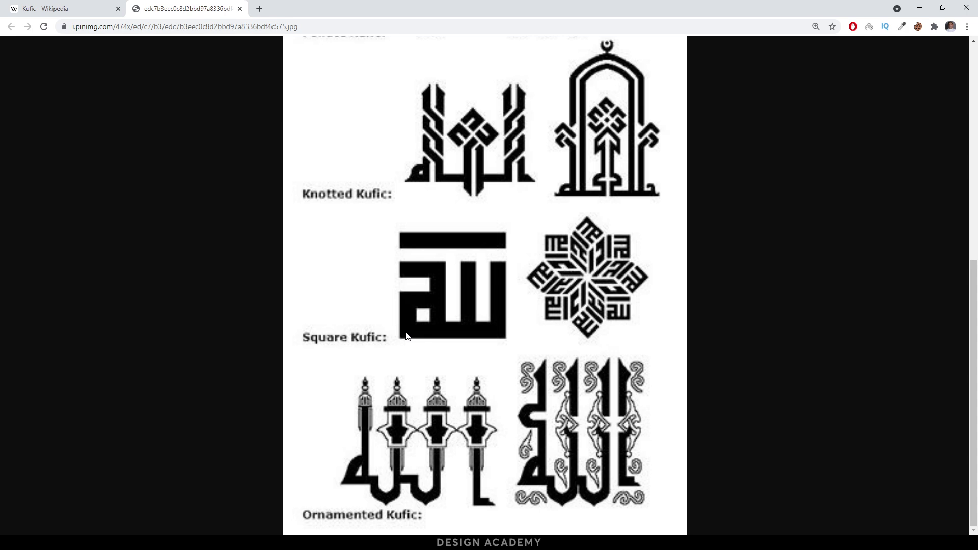
key("ctrl+Tab")
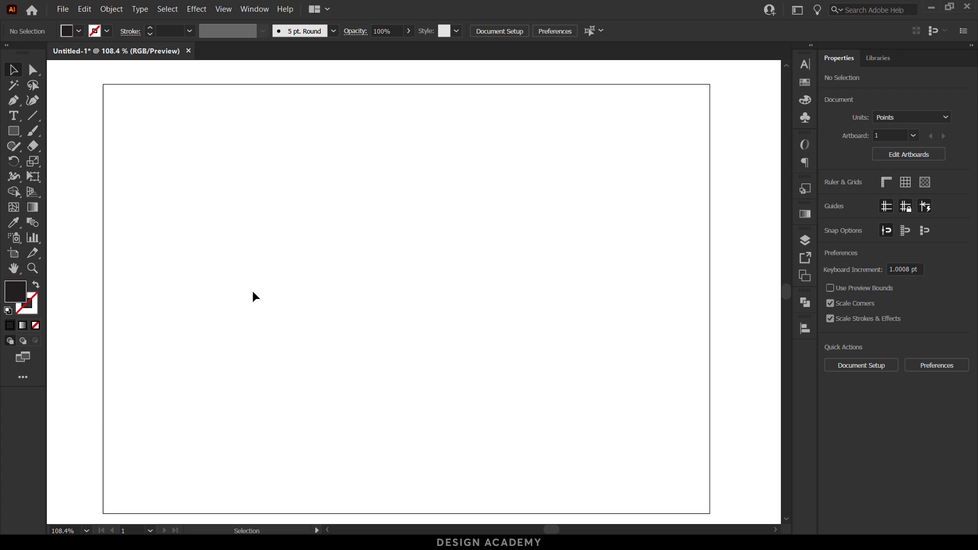
- Draw a tall, narrow outlined rectangle on the left of the artboard
left_click(14, 131)
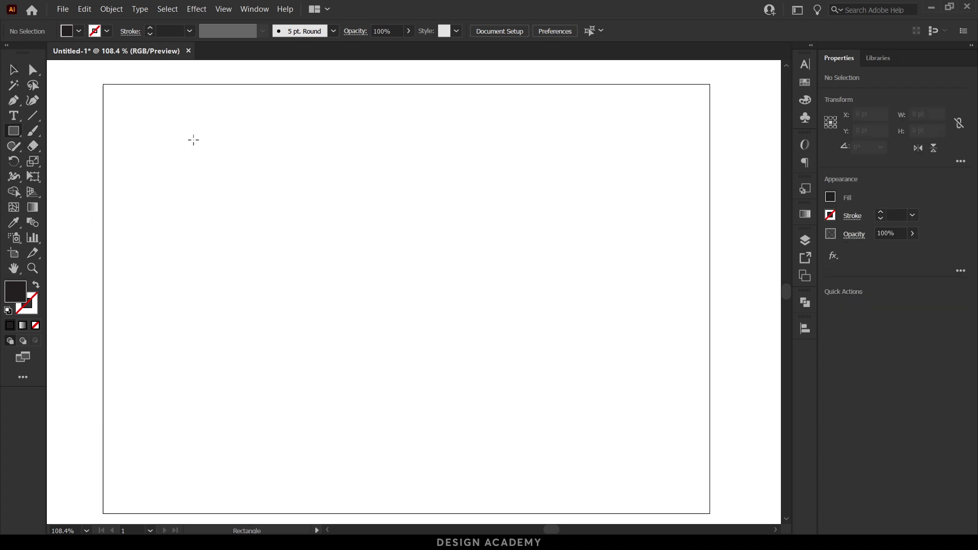
left_click_drag(216, 128, 226, 406)
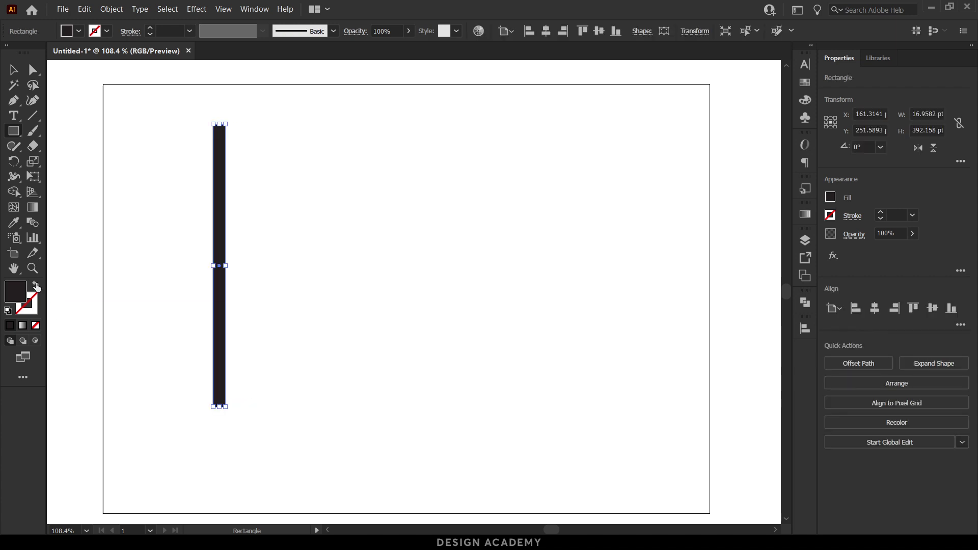
left_click(36, 285)
key("v")
left_click(148, 285)
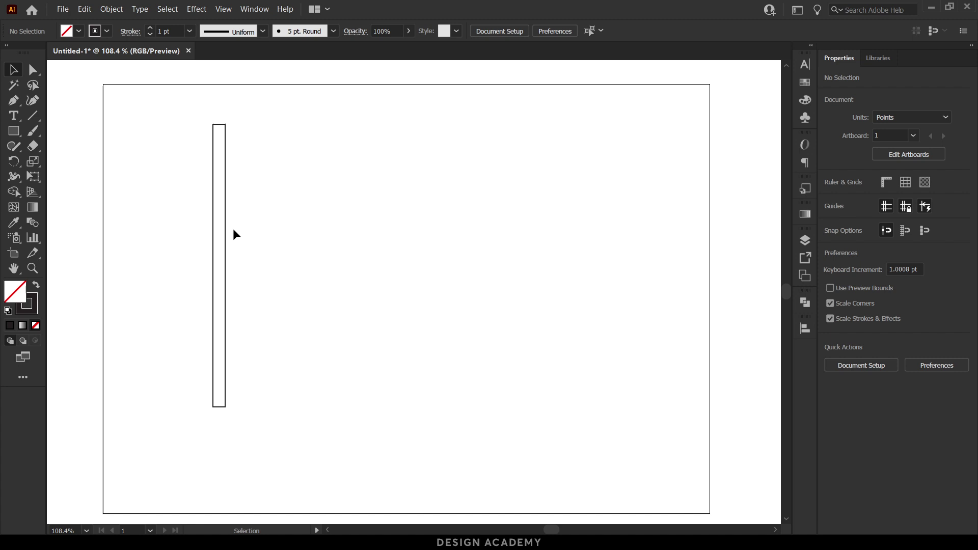
left_click_drag(226, 266, 223, 266)
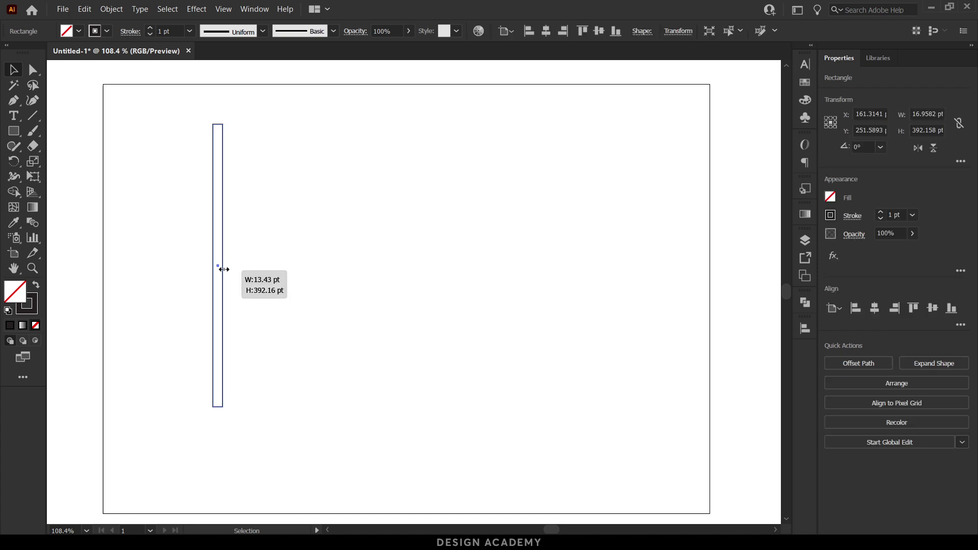
left_click(244, 260)
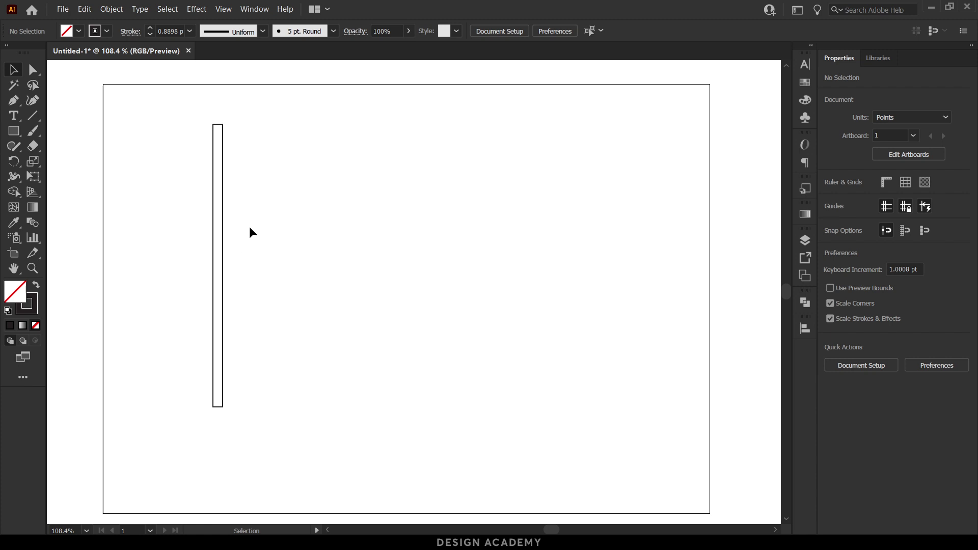
- Give the rectangle a 1 pt stroke weight
key("ctrl+a")
type("1")
key("Return")
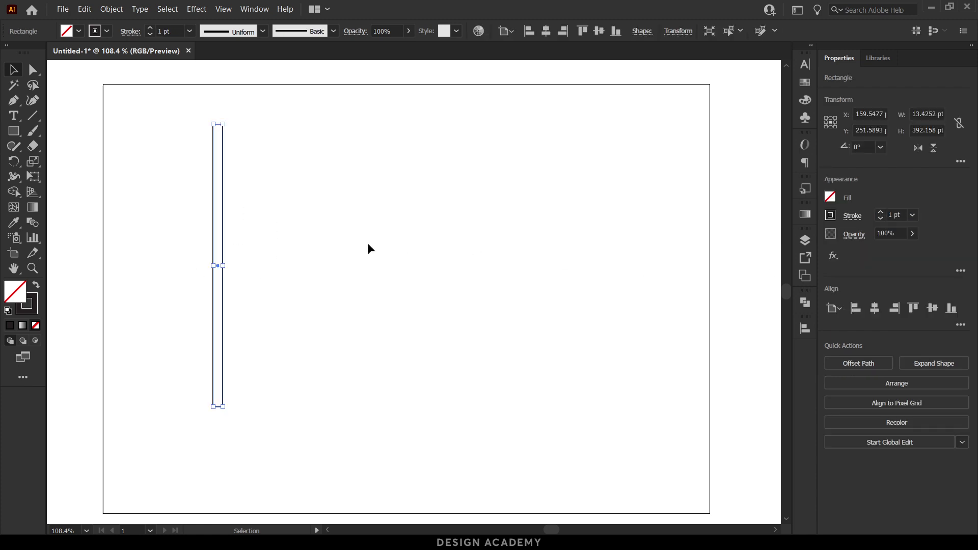
left_click(368, 244)
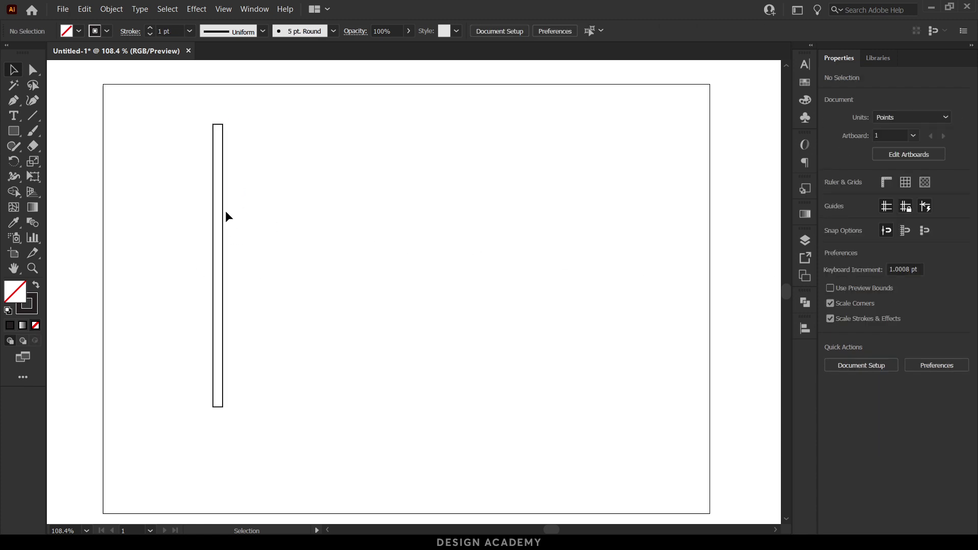
left_click(223, 185)
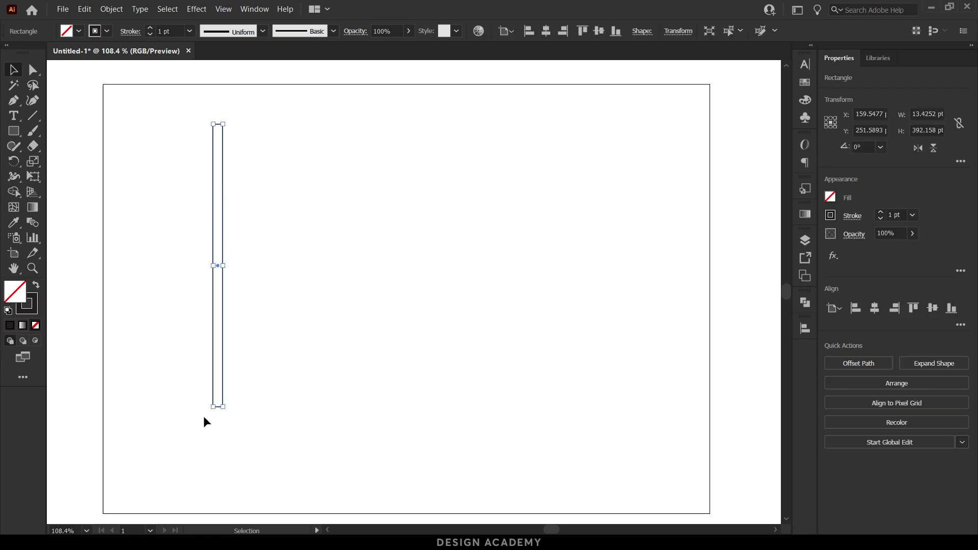
- Stretch the bar to about 481 pt tall and select it
scroll(282, 286, "up", 1)
scroll(262, 342, "up", 1)
scroll(273, 336, "up", 1)
left_click_drag(281, 323, 280, 425)
scroll(244, 392, "down", 2)
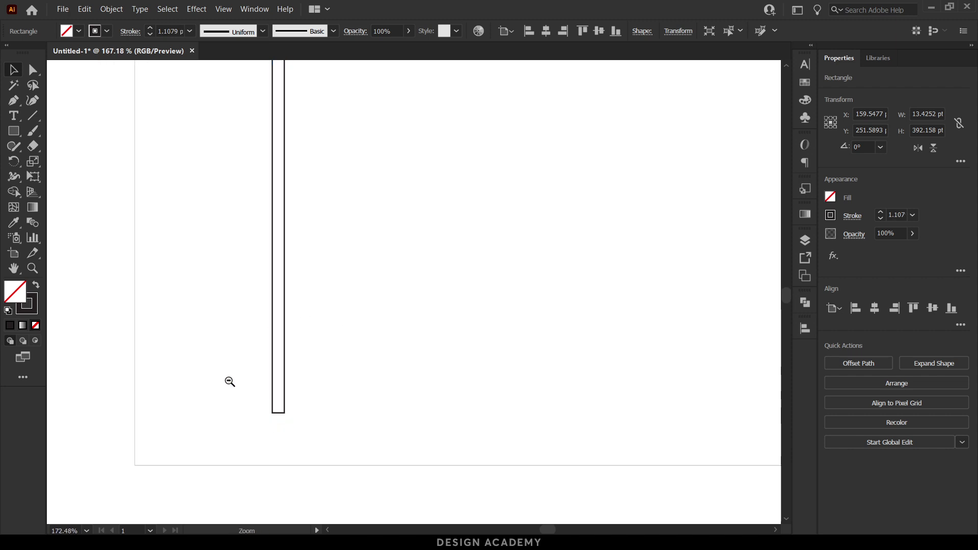
left_click_drag(212, 401, 203, 387)
scroll(194, 305, "down", 1)
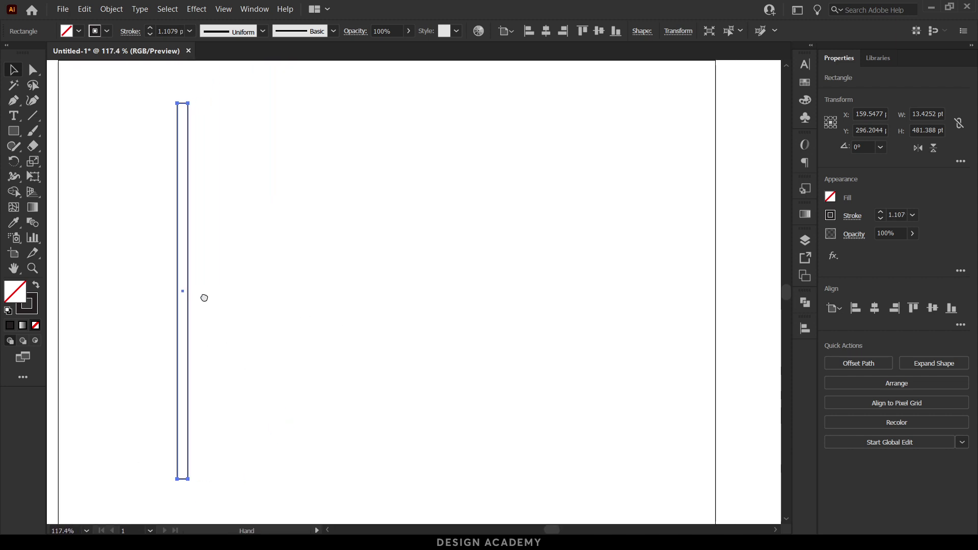
left_click(192, 273)
scroll(190, 267, "up", 1)
left_click_drag(240, 137, 115, 358)
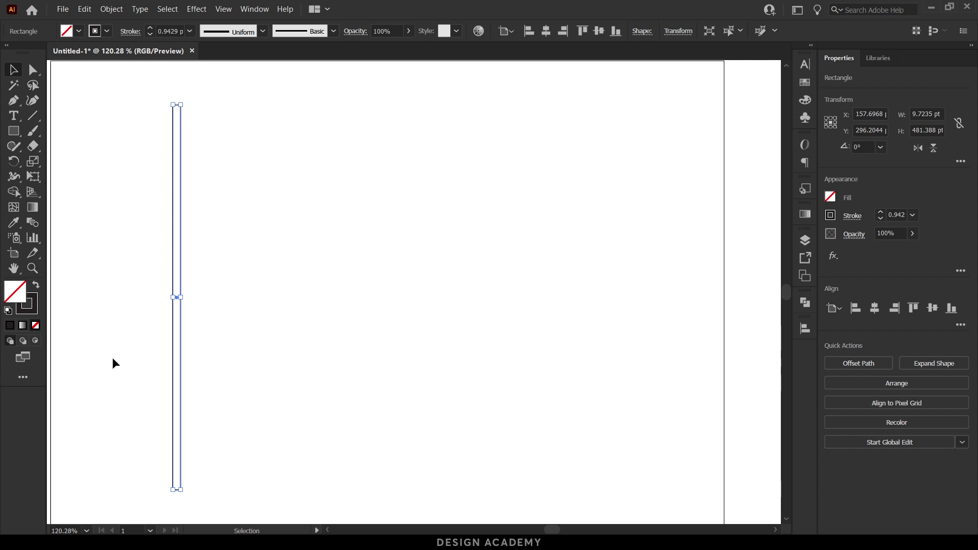
- Copy the bar 15 pt right, 0 pt vertical, using the Move dialog
double_click(13, 75)
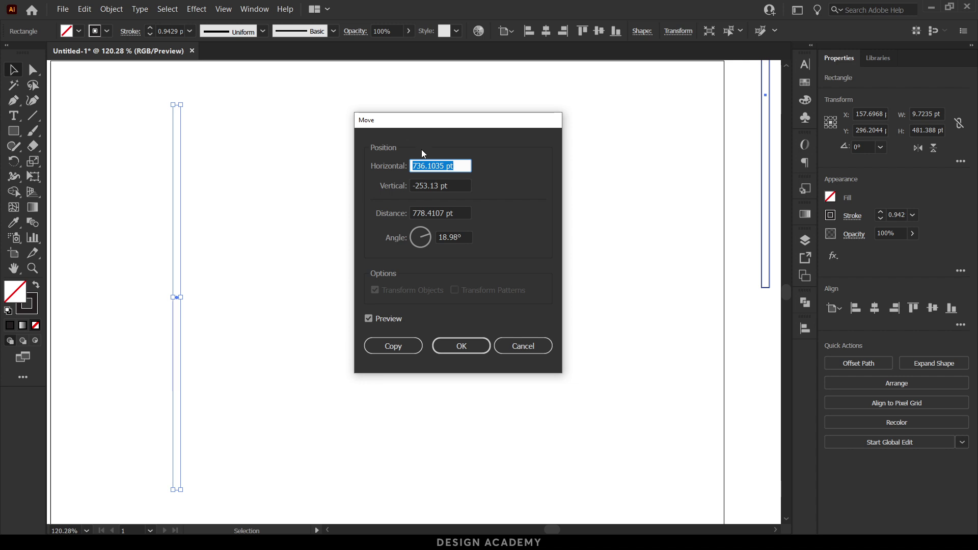
type("15")
key("Tab")
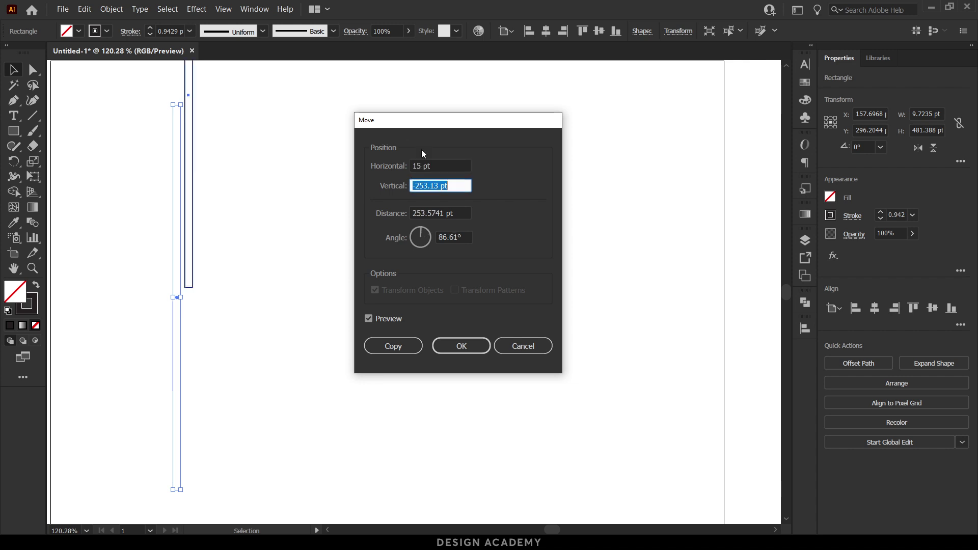
type("0")
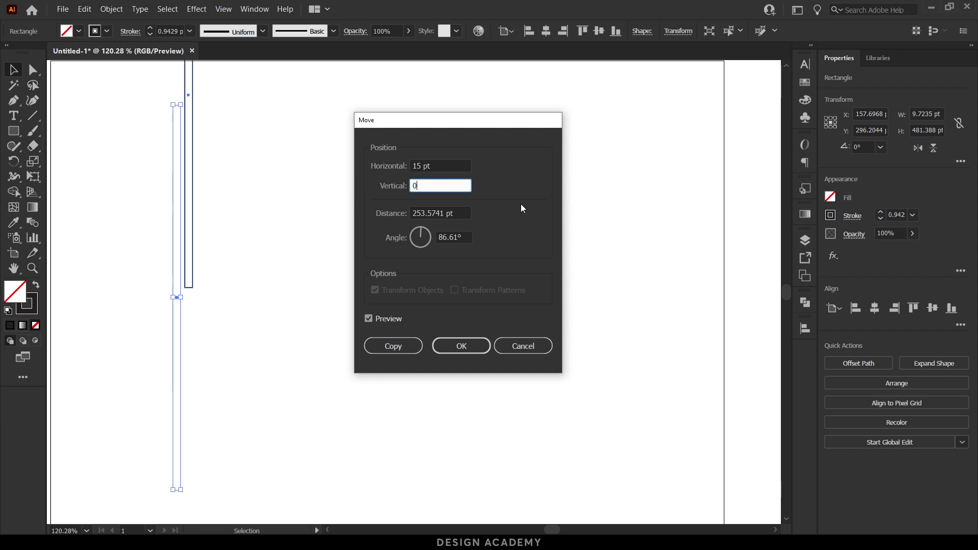
left_click(459, 212)
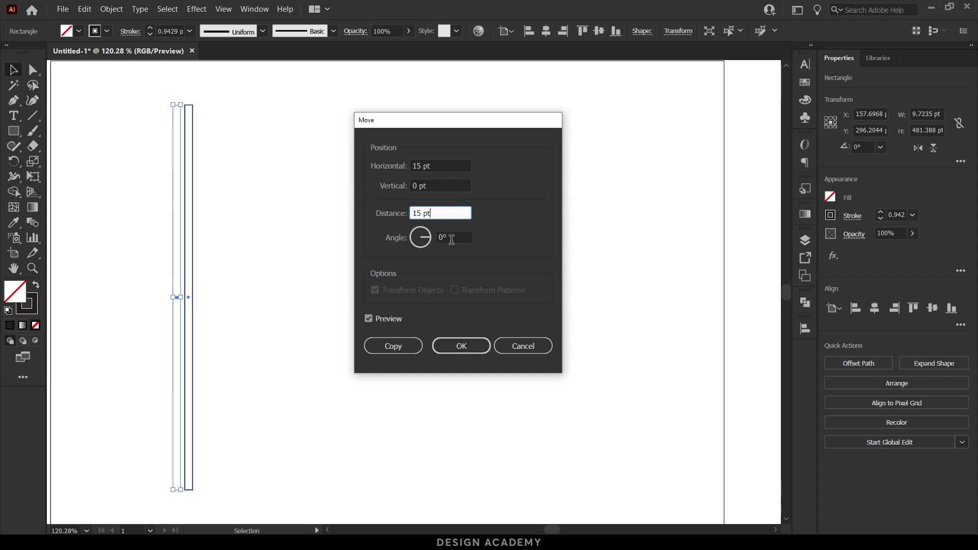
left_click(391, 346)
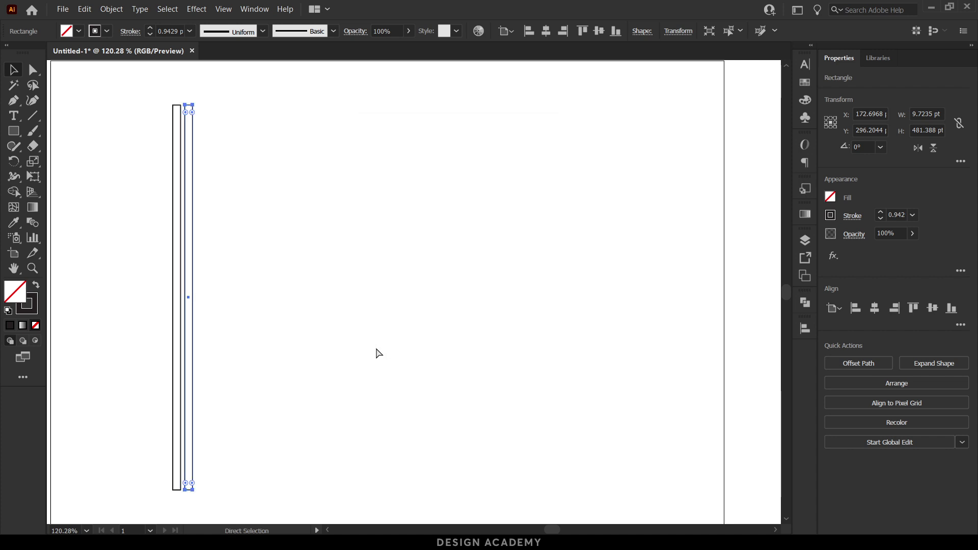
- Repeat the copy with Ctrl+D across the artboard, undoing the extra bars
key("ctrl+d")
key("ctrl+d")
key("ctrl+d")
key("ctrl+d")
key("ctrl+d")
key("ctrl+d")
key("ctrl+d")
key("ctrl+d")
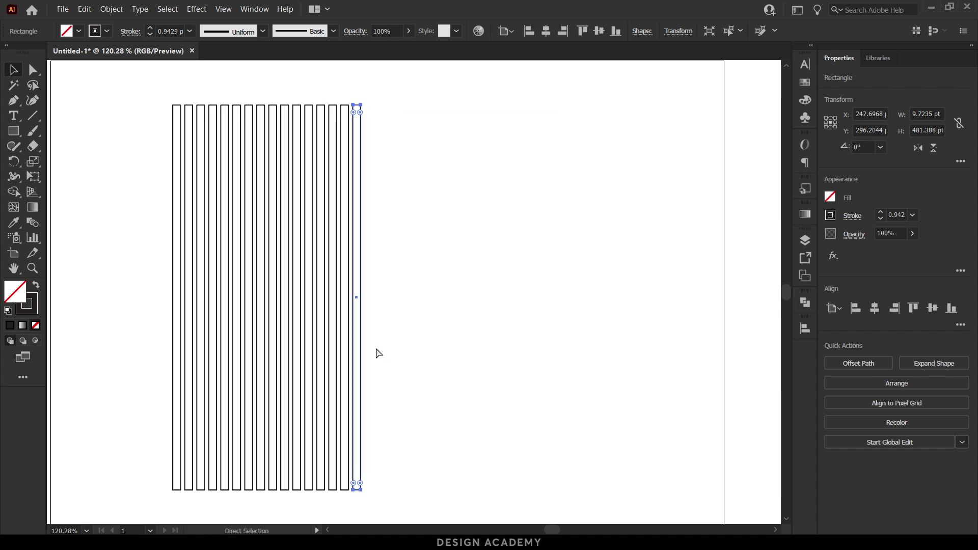
key("ctrl+d")
key("ctrl+d")
key("ctrl+d")
key("ctrl+d")
key("ctrl+d")
key("ctrl+d")
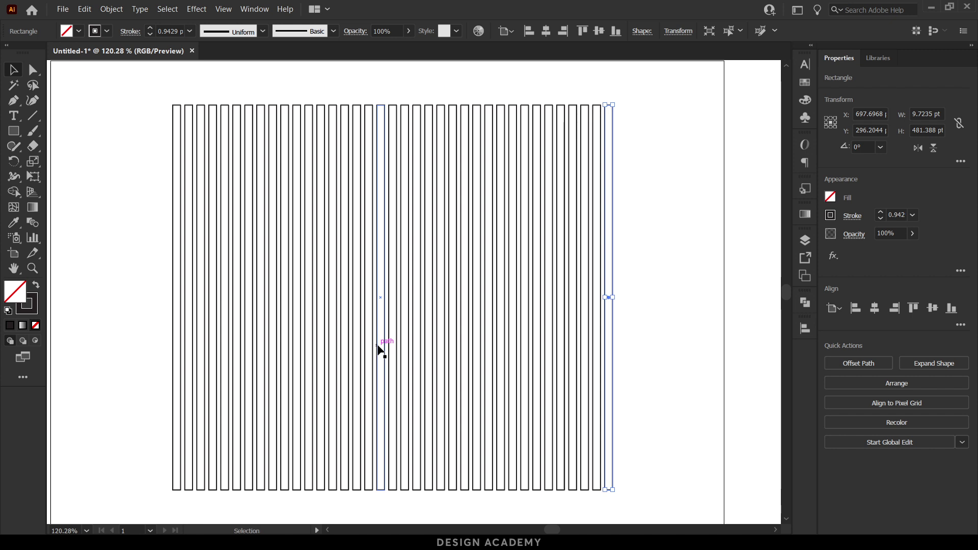
key("ctrl+z")
key("ctrl+z")
key("ctrl+z")
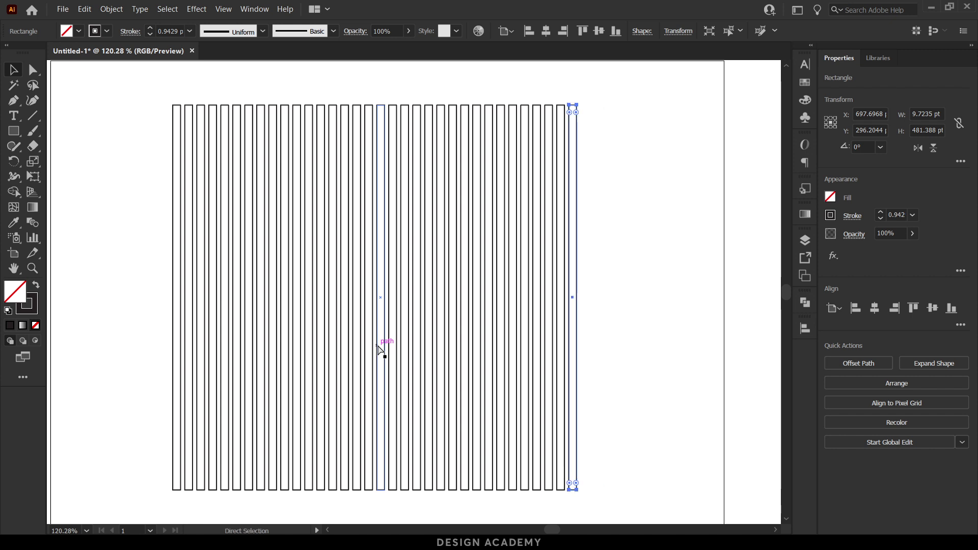
key("ctrl+z")
key("ctrl+z")
key("ctrl+z")
left_click(594, 251)
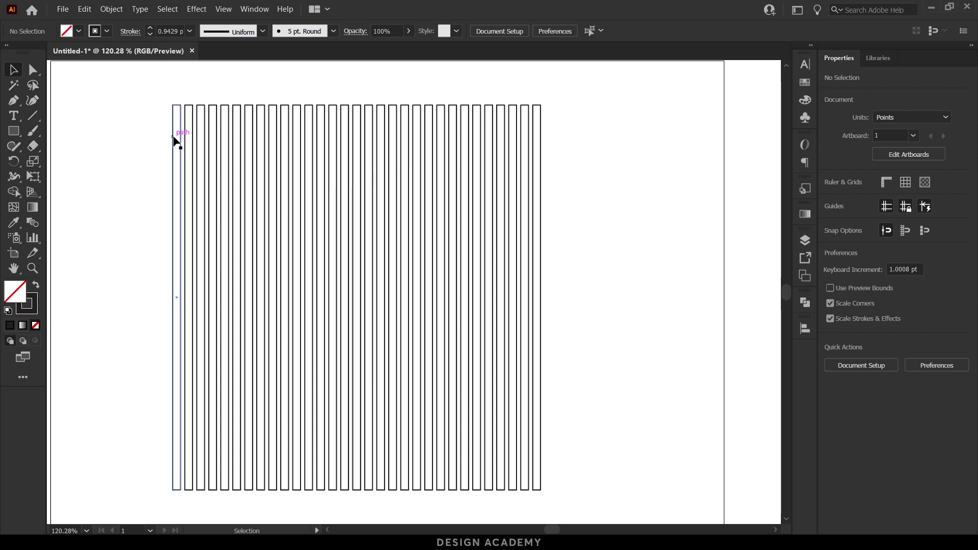
- Rotate the leftmost bar horizontal and copy it 0 pt horizontal, 15 pt down
left_click_drag(174, 137, 114, 137)
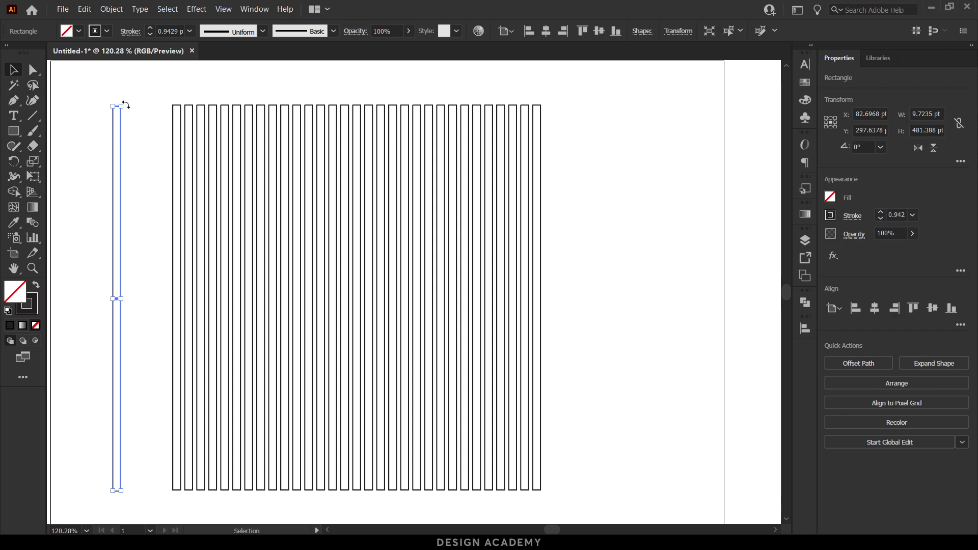
mouse_move(124, 105)
left_mouse_down()
mouse_move(144, 301)
mouse_move(380, 121)
left_mouse_up()
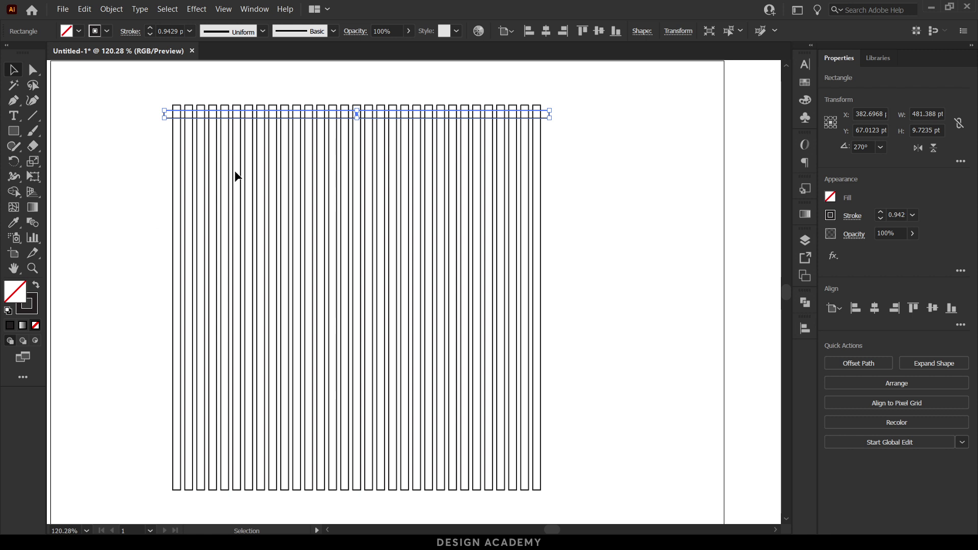
double_click(15, 72)
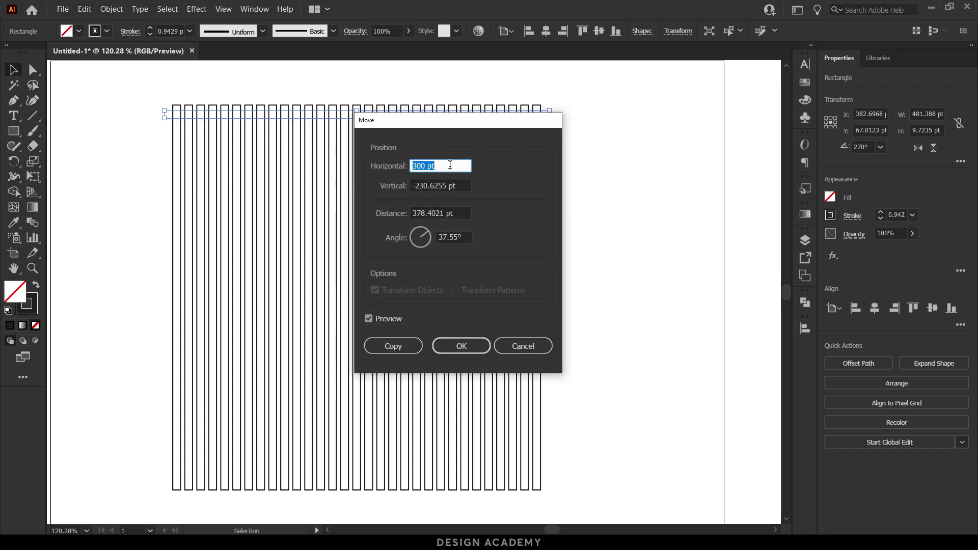
type("0")
key("Tab")
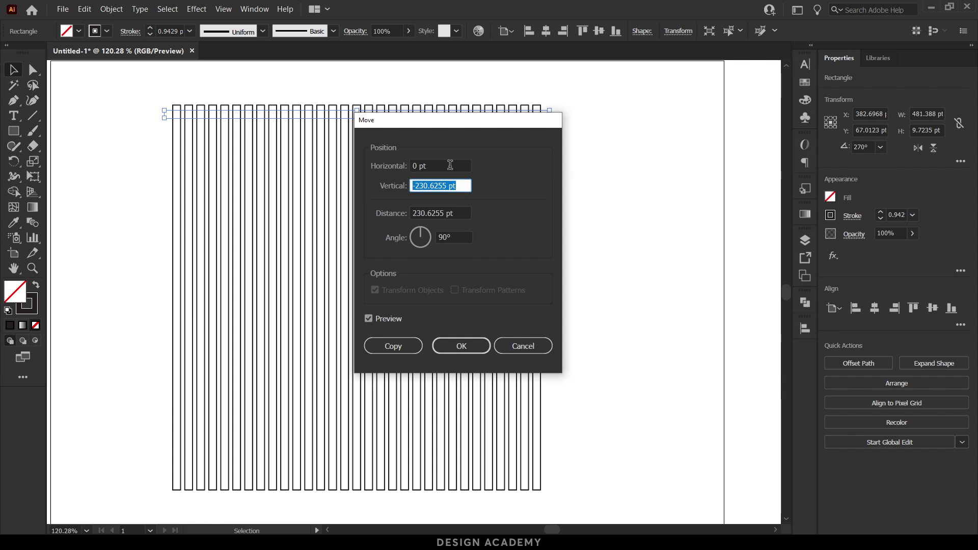
type("15")
left_click(400, 344)
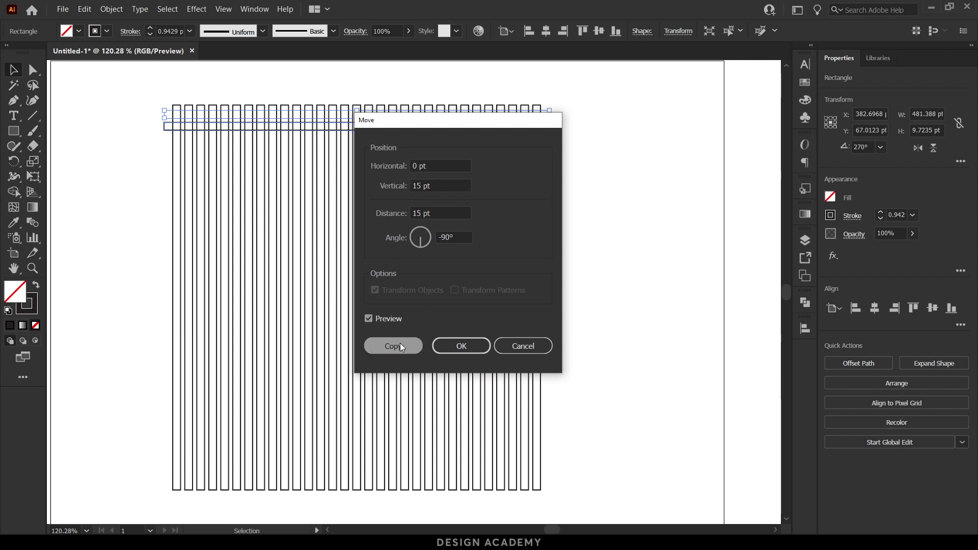
- Repeat the downward copy with Ctrl+D to stack horizontal bars, then deselect
key("ctrl+d")
key("ctrl+d")
key("ctrl+d")
key("ctrl+d")
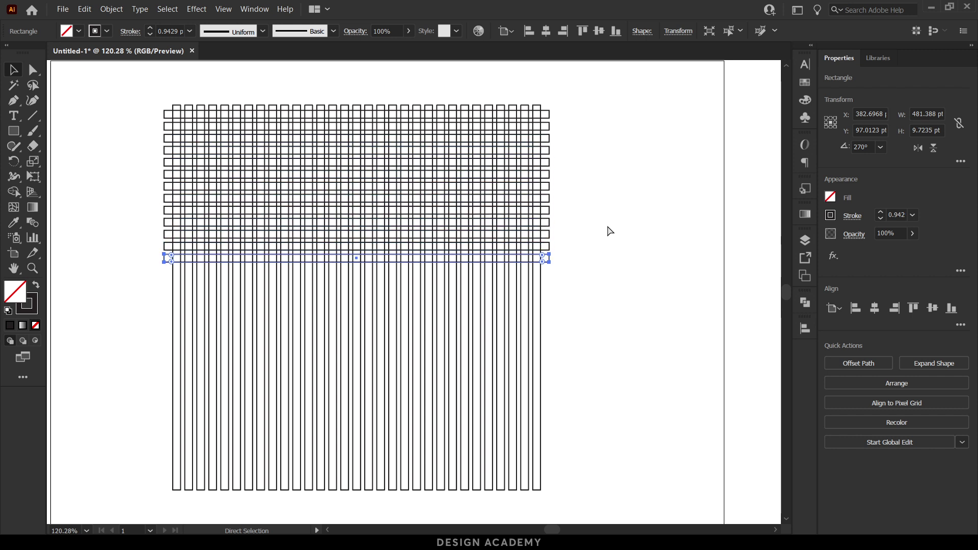
key("ctrl+d")
key("ctrl+d")
key("ctrl+d")
left_click(610, 231)
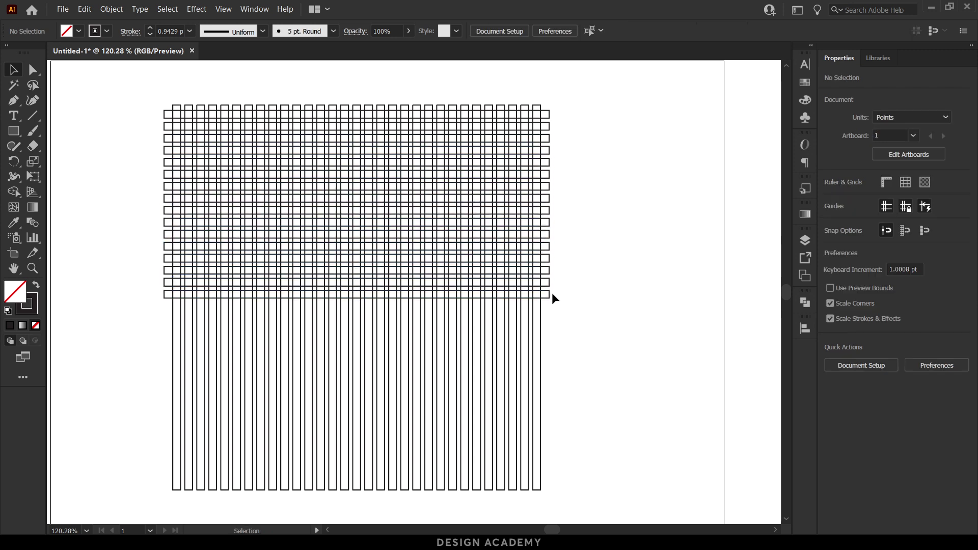
- Select every grid rectangle, group then ungroup them into separate pieces
left_click_drag(631, 306, 82, 94)
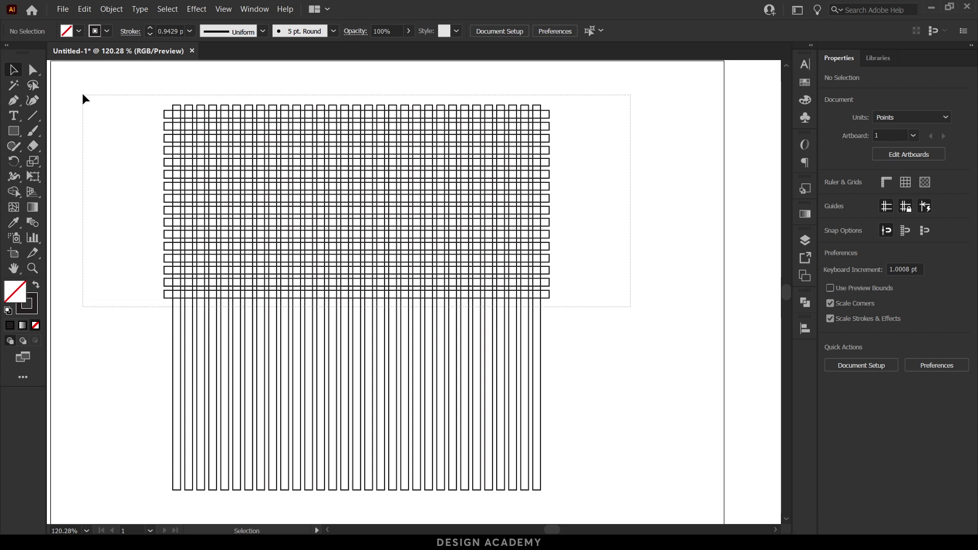
key("ctrl+g")
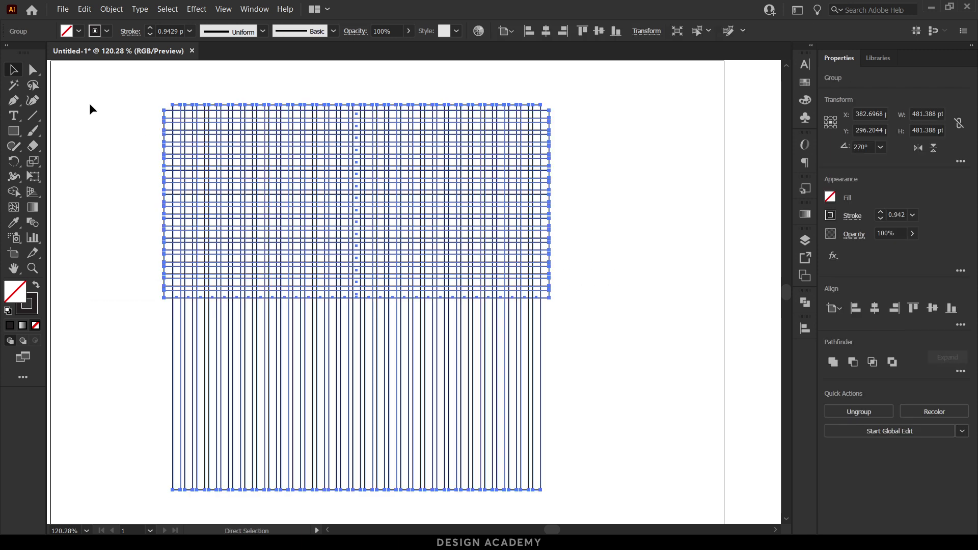
key("ctrl+shift+g")
left_click(13, 193)
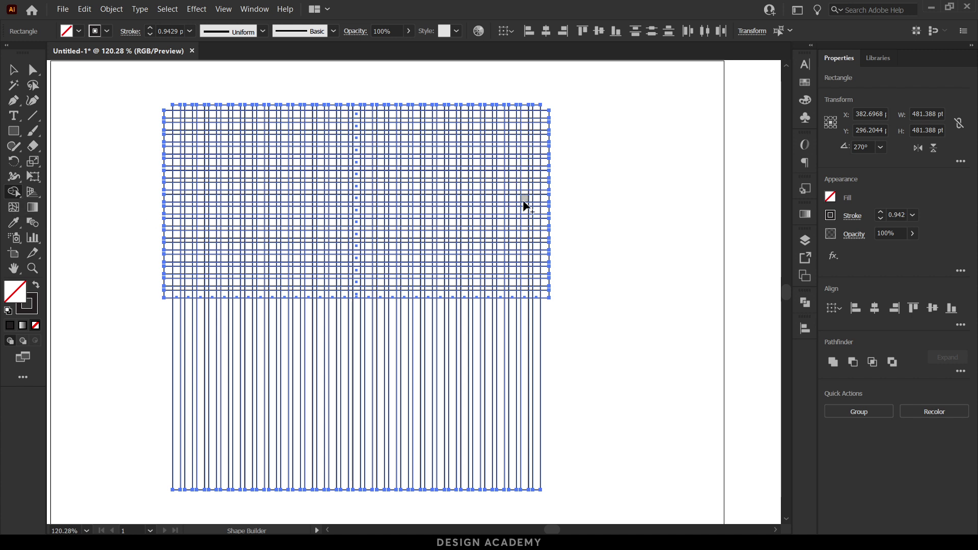
key("v")
left_click(137, 191)
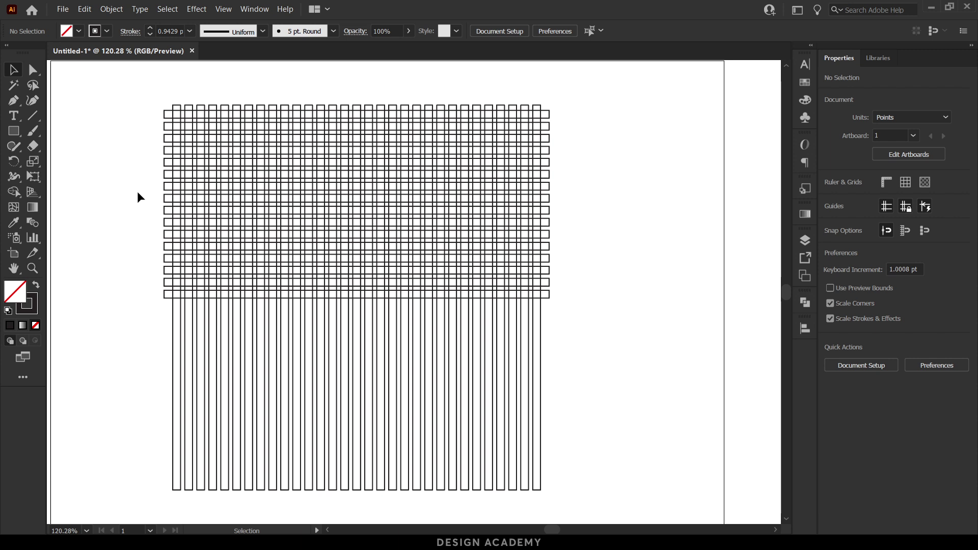
- Set a black fill and merge the top-right cells into the first Kufic letters
left_click(14, 201)
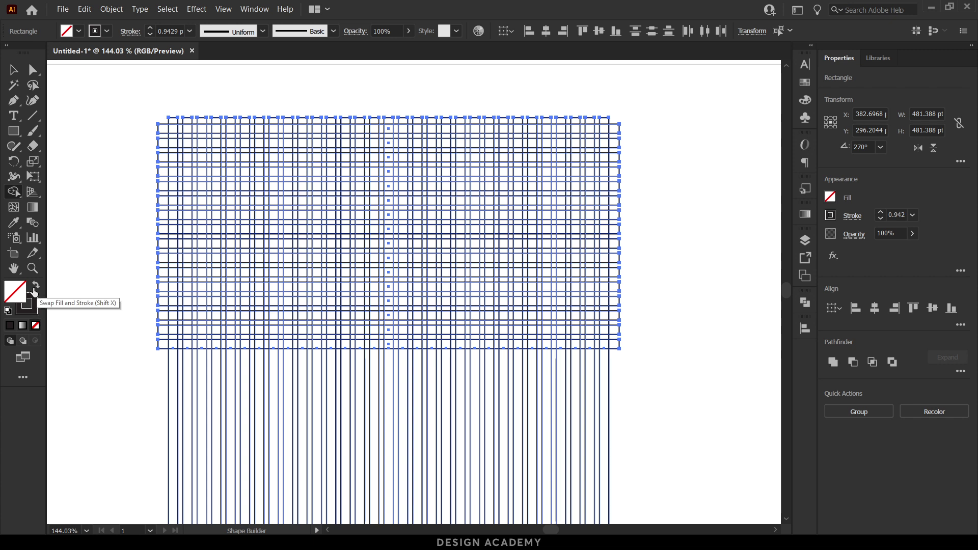
left_click(32, 301)
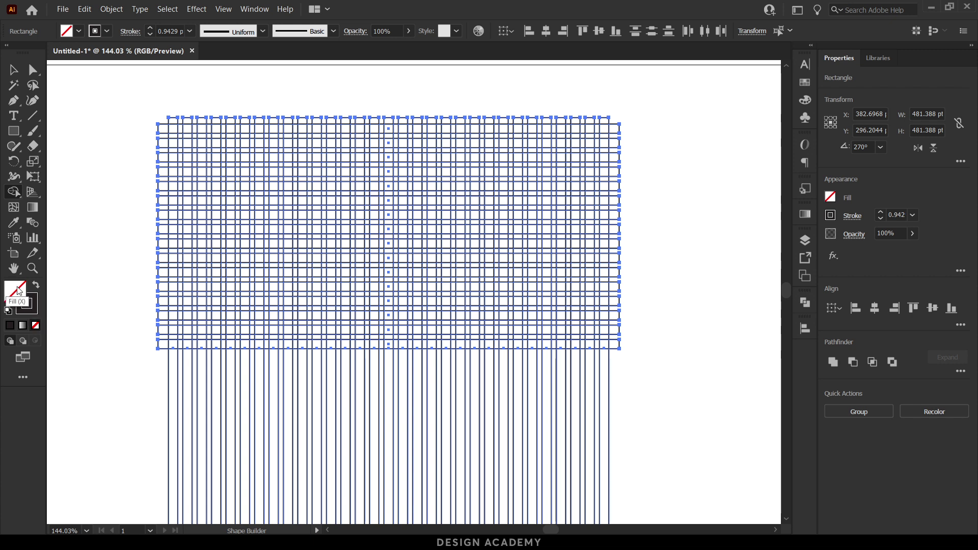
key("shift+x")
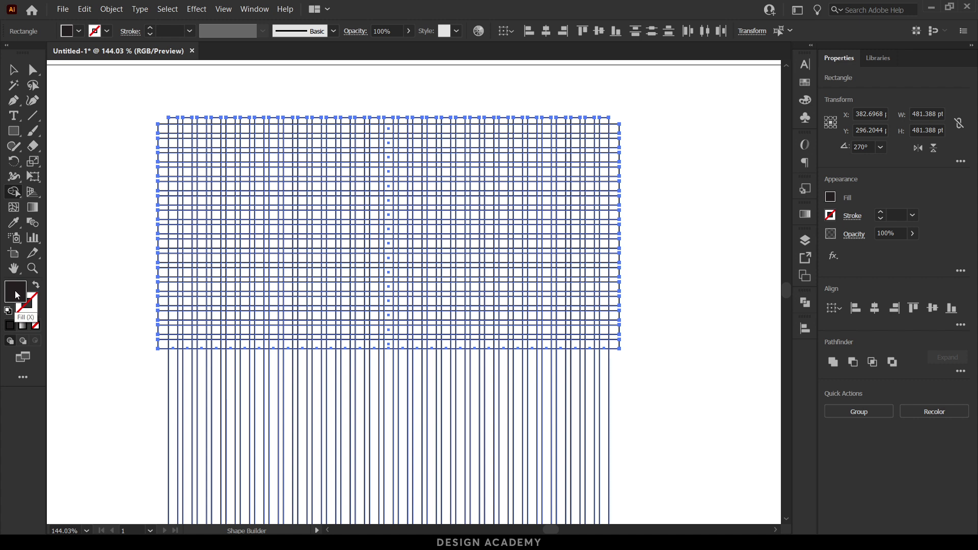
mouse_move(578, 168)
left_mouse_down()
mouse_move(645, 188)
mouse_move(577, 256)
mouse_move(579, 273)
left_mouse_up()
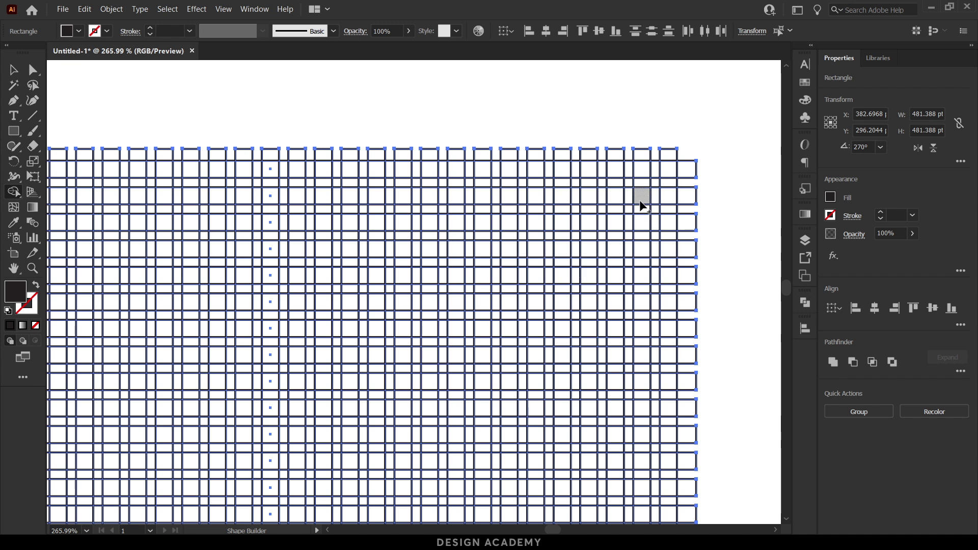
left_click_drag(642, 225, 590, 219)
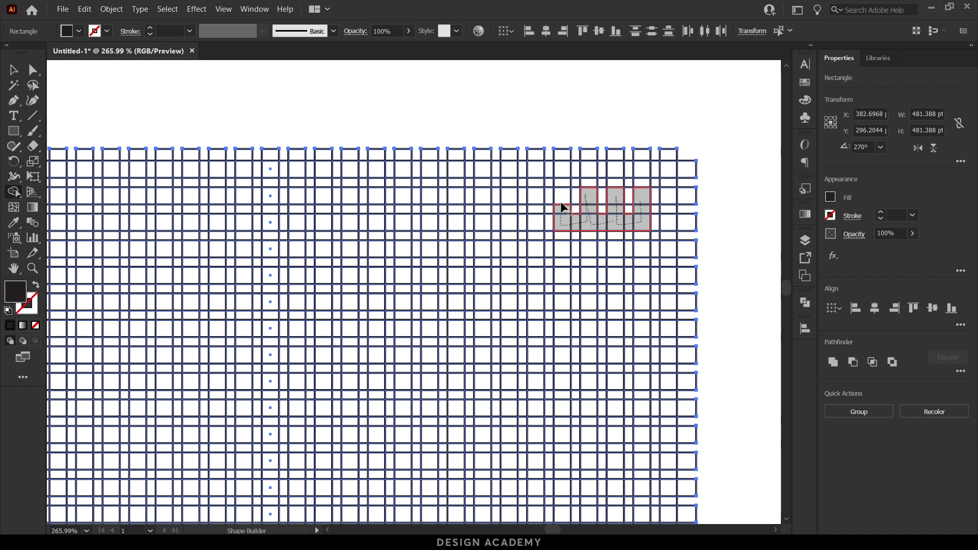
mouse_move(590, 219)
left_mouse_down()
mouse_move(549, 227)
mouse_move(538, 201)
mouse_move(513, 194)
mouse_move(509, 220)
mouse_move(528, 224)
mouse_move(516, 224)
left_mouse_up()
left_click(642, 252)
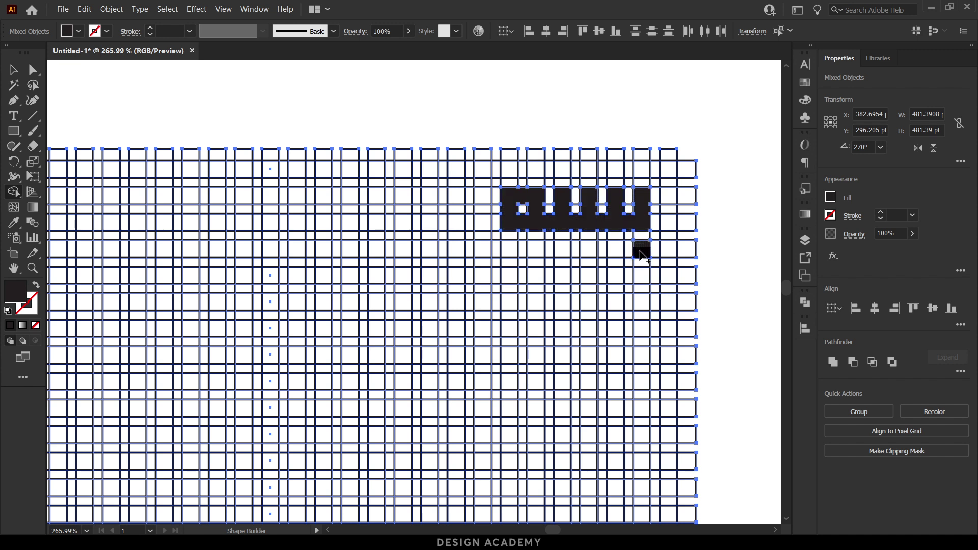
left_click_drag(508, 249, 641, 250)
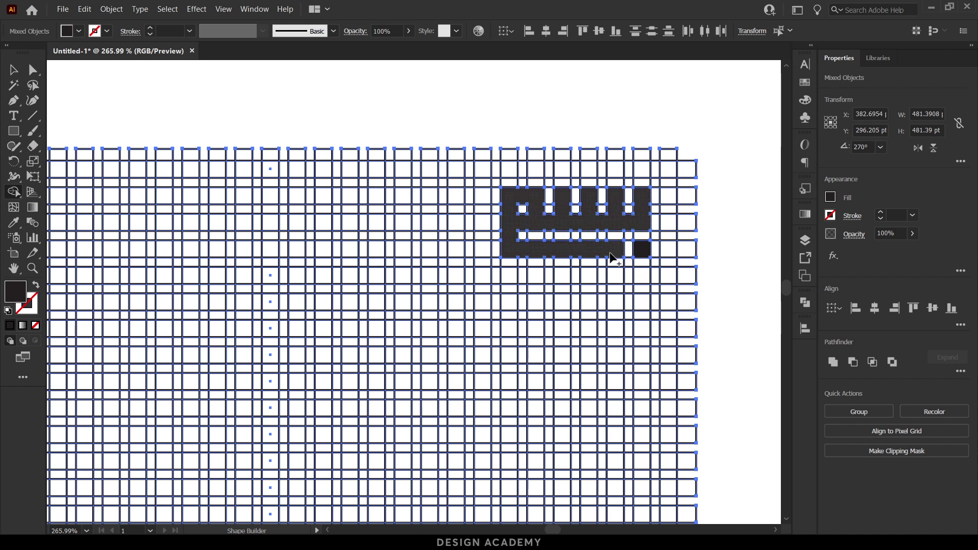
- Merge cells left of the lettering and start the next letter below
mouse_move(469, 238)
left_mouse_down()
mouse_move(491, 235)
mouse_move(505, 247)
left_mouse_up()
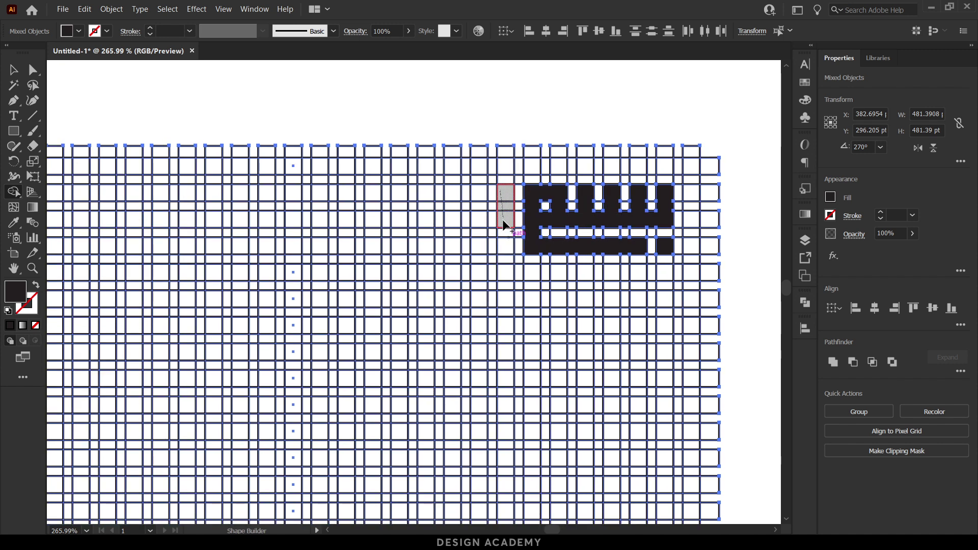
mouse_move(477, 197)
left_mouse_down()
mouse_move(424, 206)
mouse_move(426, 249)
mouse_move(413, 251)
mouse_move(400, 245)
mouse_move(395, 219)
mouse_move(415, 224)
mouse_move(427, 200)
mouse_move(414, 203)
left_mouse_up()
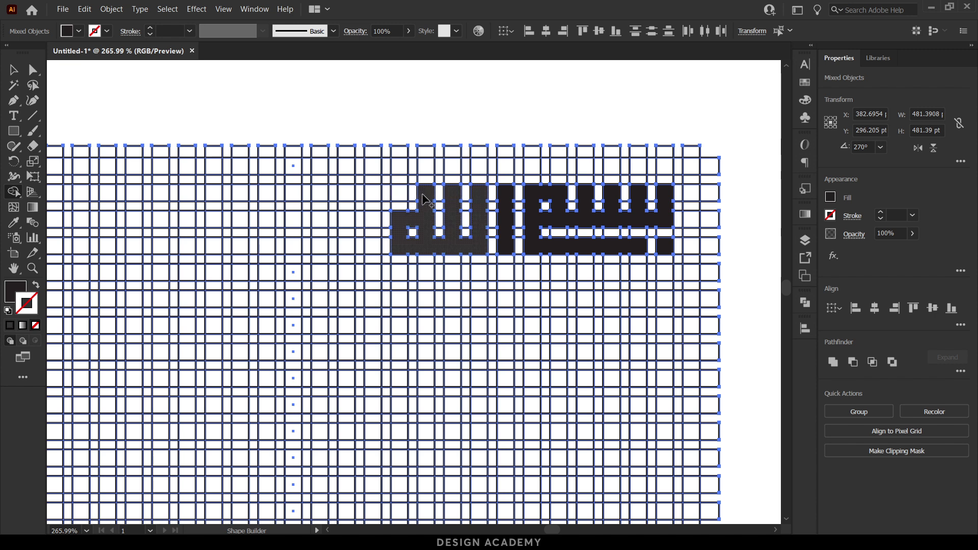
left_click_drag(413, 191, 397, 203)
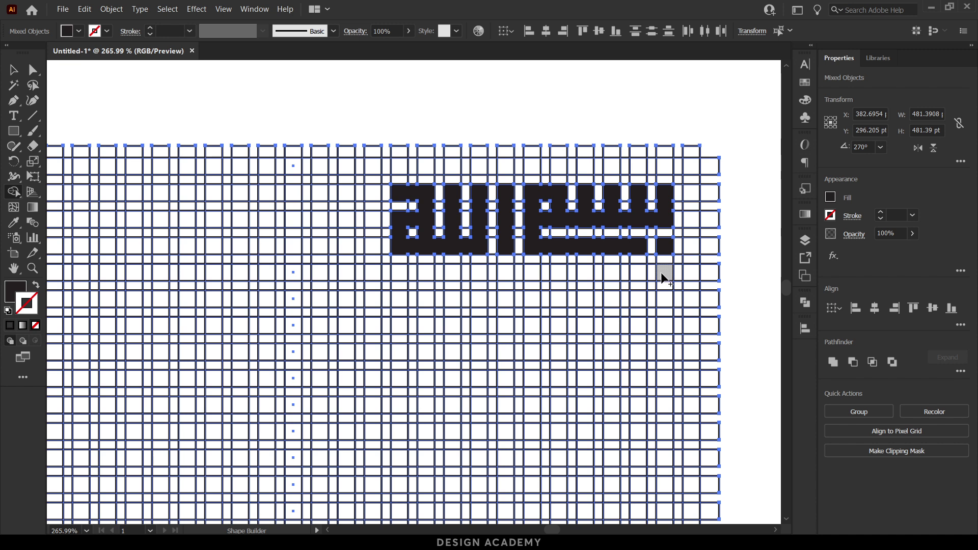
left_click_drag(664, 277, 662, 328)
mouse_move(639, 270)
left_mouse_down()
mouse_move(641, 301)
mouse_move(608, 332)
mouse_move(587, 329)
left_mouse_up()
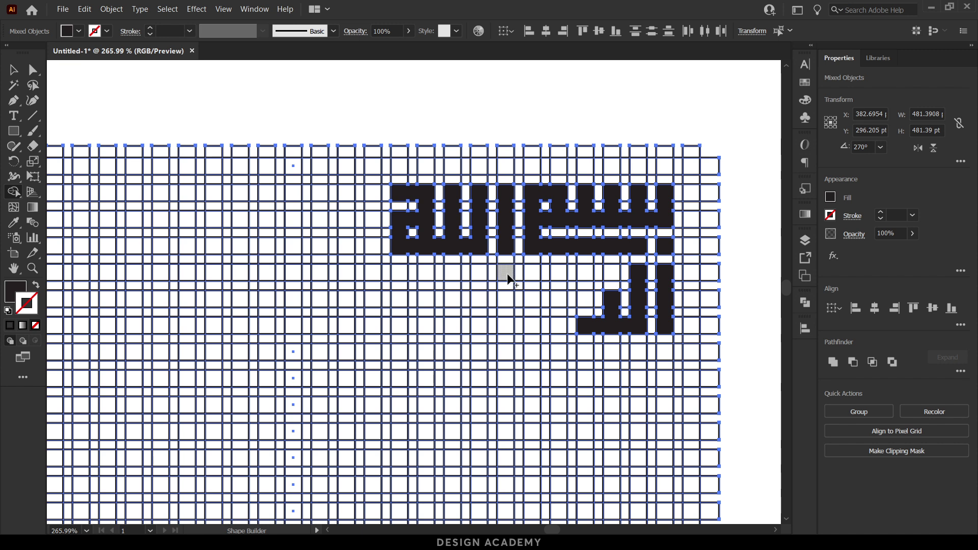
- Merge the lower cells into black shapes forming the full-width second row
mouse_move(477, 275)
left_mouse_down()
mouse_move(583, 278)
mouse_move(586, 301)
mouse_move(513, 299)
mouse_move(506, 328)
mouse_move(481, 323)
mouse_move(498, 304)
mouse_move(451, 305)
mouse_move(452, 273)
mouse_move(455, 331)
mouse_move(403, 325)
mouse_move(403, 280)
left_mouse_up()
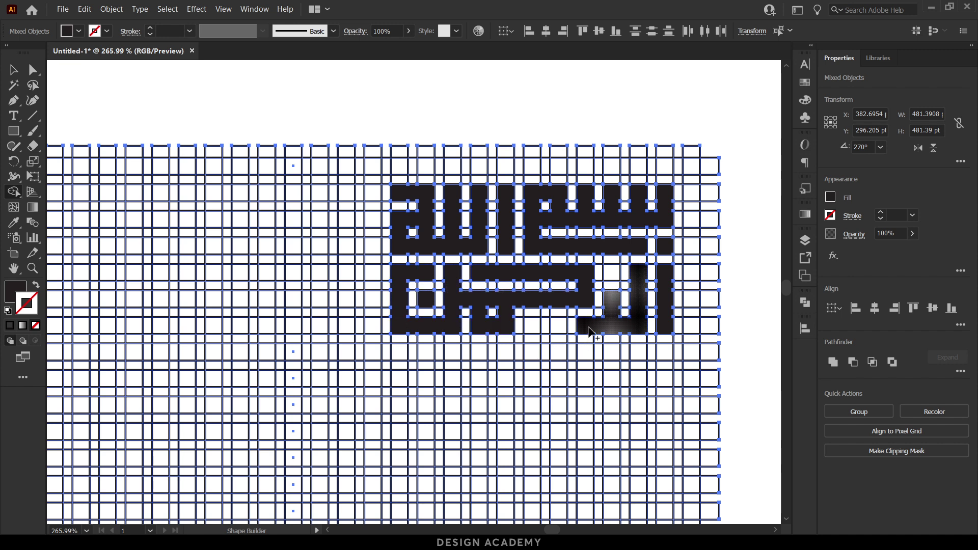
left_click_drag(588, 331, 529, 332)
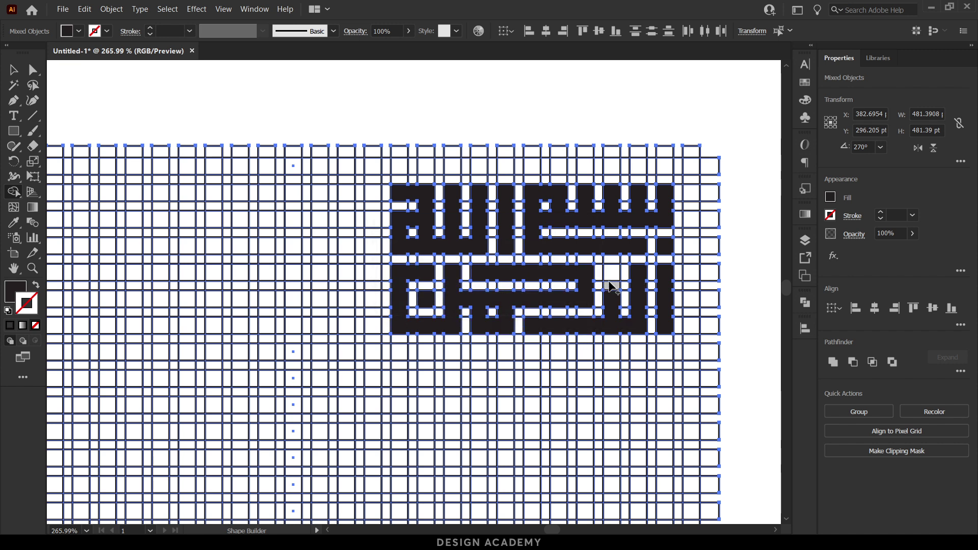
left_click_drag(610, 275, 591, 276)
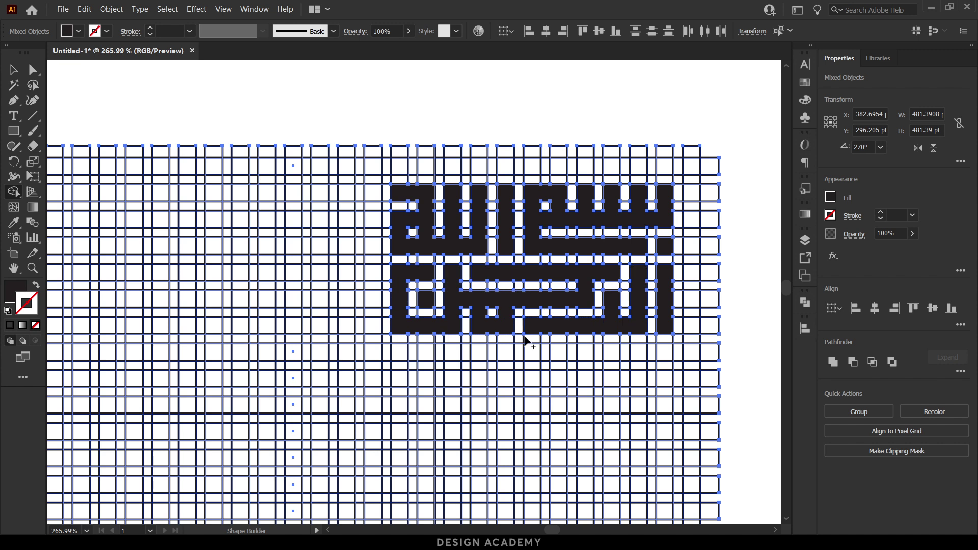
- Merge the right-side cells into a vertical bar and an L-shaped letter
scroll(561, 357, "down", 2)
scroll(627, 373, "down", 1)
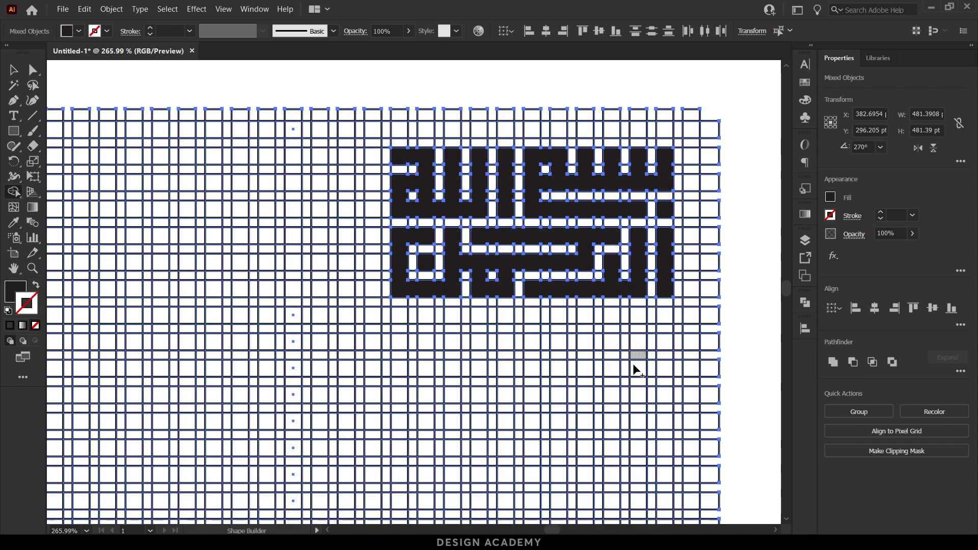
scroll(645, 347, "down", 2)
left_click_drag(655, 338, 656, 341)
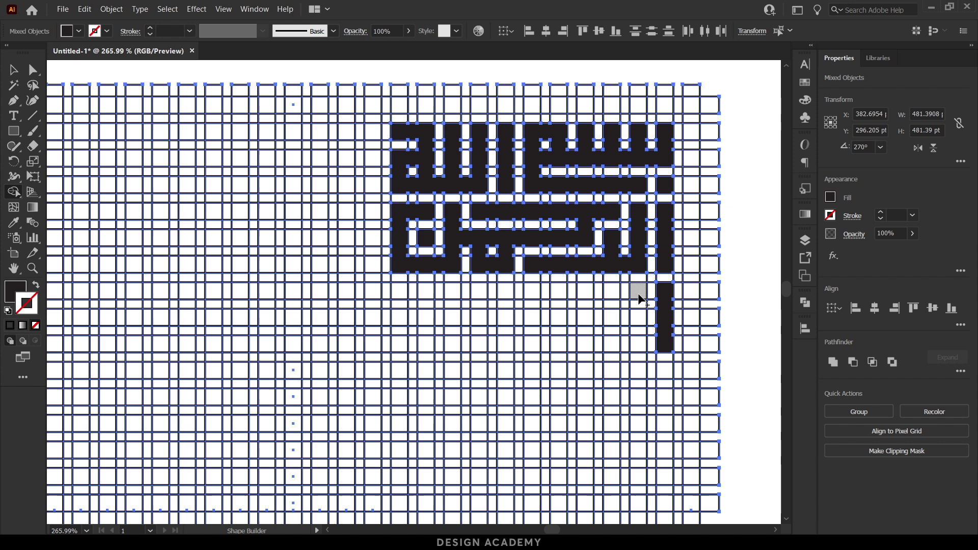
left_click_drag(639, 298, 545, 348)
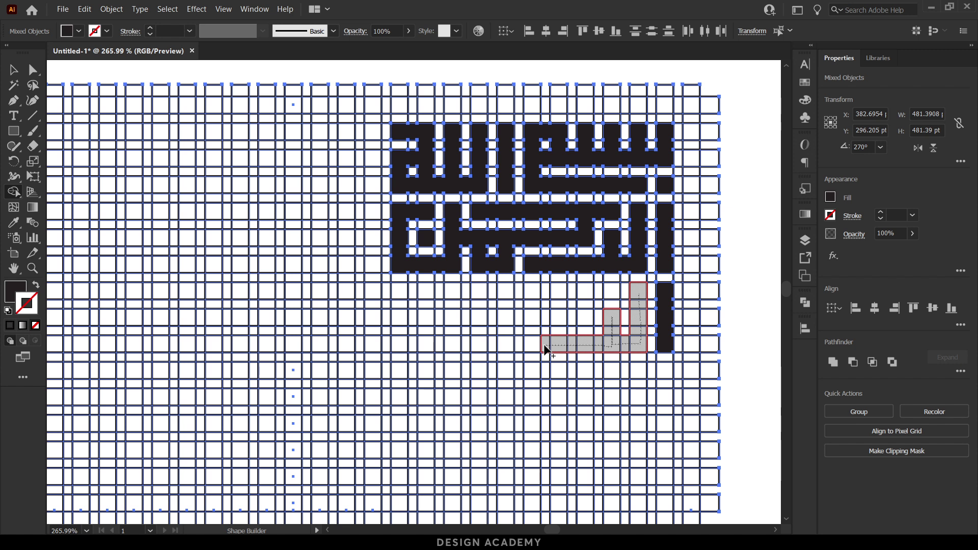
left_click_drag(544, 349, 530, 345)
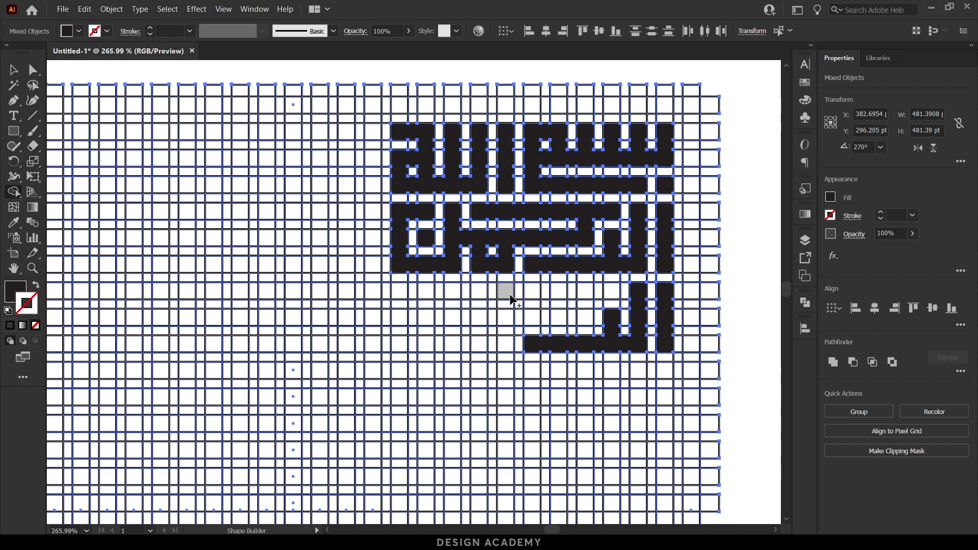
- Merge the remaining bottom-row cells into the third line of letters
mouse_move(478, 295)
left_mouse_down()
mouse_move(578, 293)
mouse_move(513, 317)
mouse_move(432, 321)
mouse_move(428, 291)
mouse_move(403, 293)
mouse_move(402, 318)
mouse_move(421, 322)
mouse_move(400, 328)
mouse_move(400, 346)
left_mouse_up()
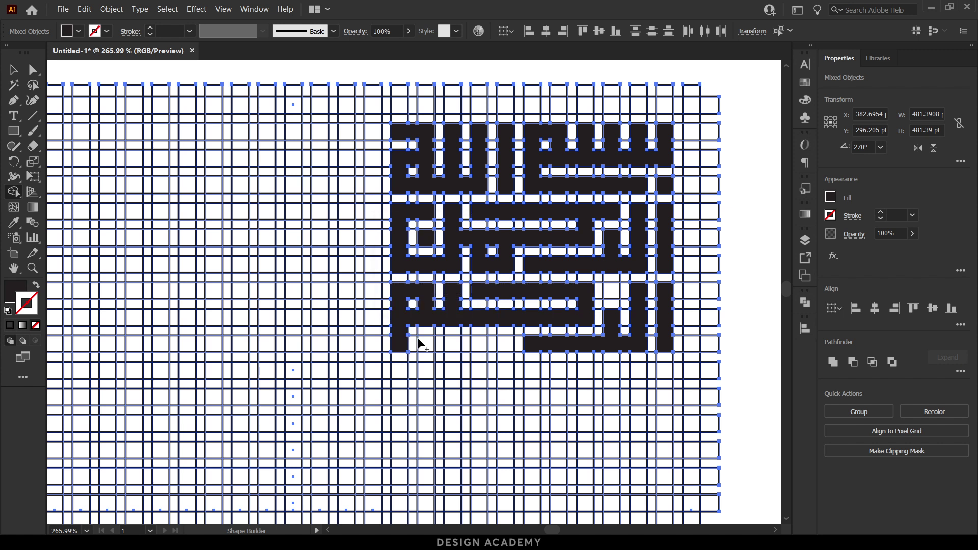
left_click(477, 344)
left_click(415, 344)
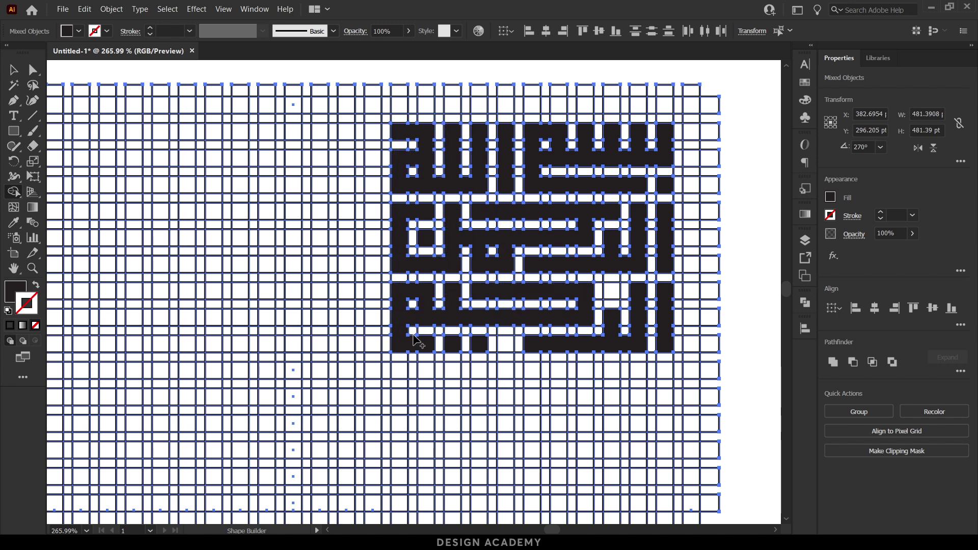
left_click_drag(535, 350, 502, 344)
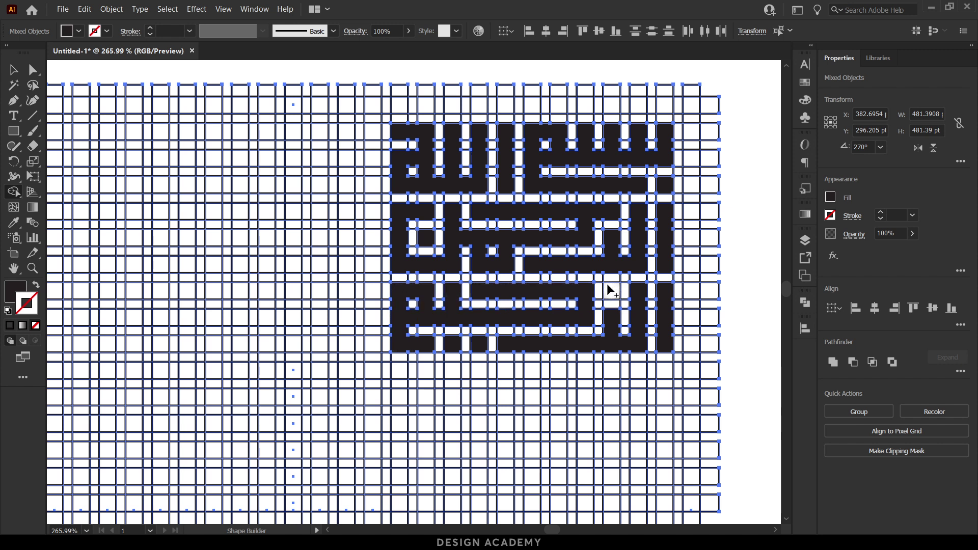
left_click_drag(610, 290, 586, 298)
- Delete the leftover grid cells right of, above and below the calligraphy
left_click_drag(380, 127, 676, 125)
scroll(625, 121, "down", 1)
scroll(625, 120, "down", 1)
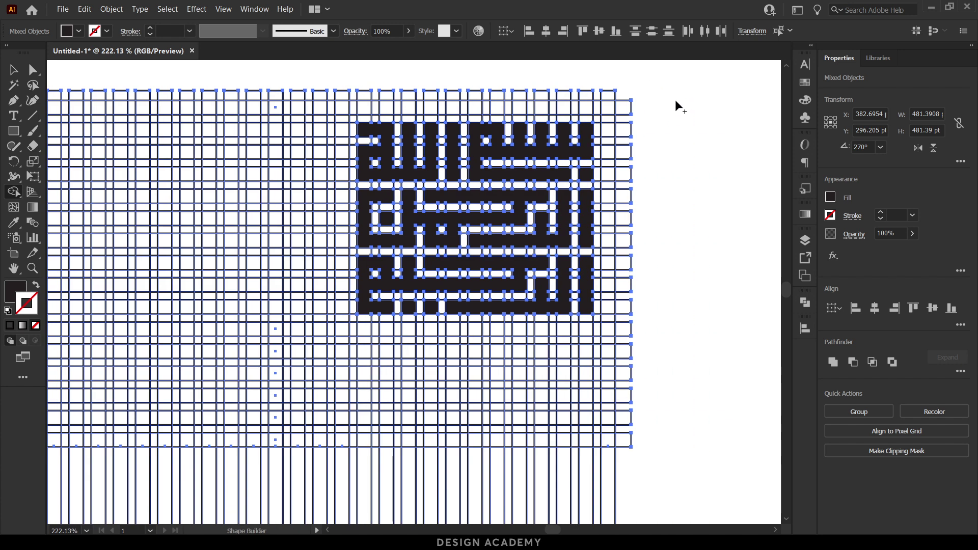
left_click_drag(678, 78, 600, 386)
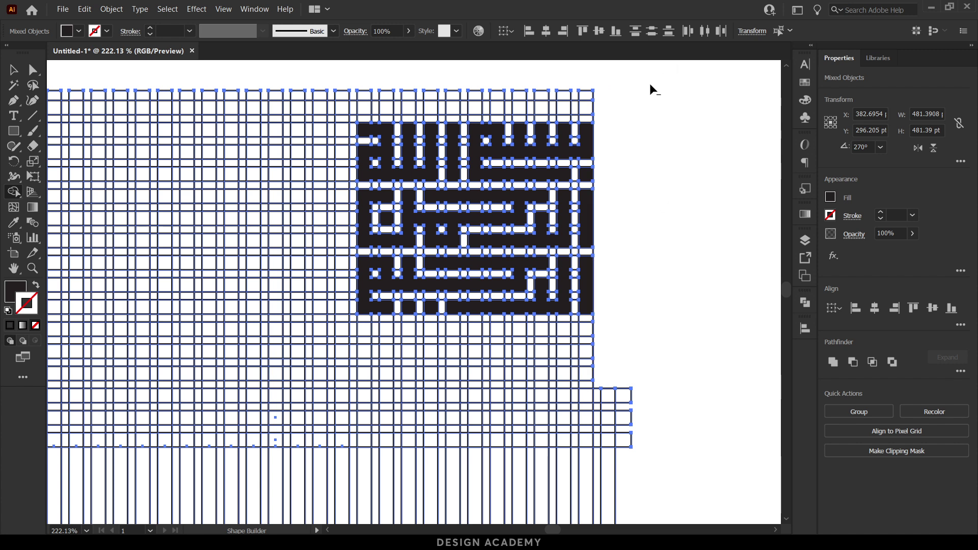
mouse_move(648, 81)
left_mouse_down()
mouse_move(275, 120)
mouse_move(362, 362)
left_mouse_up()
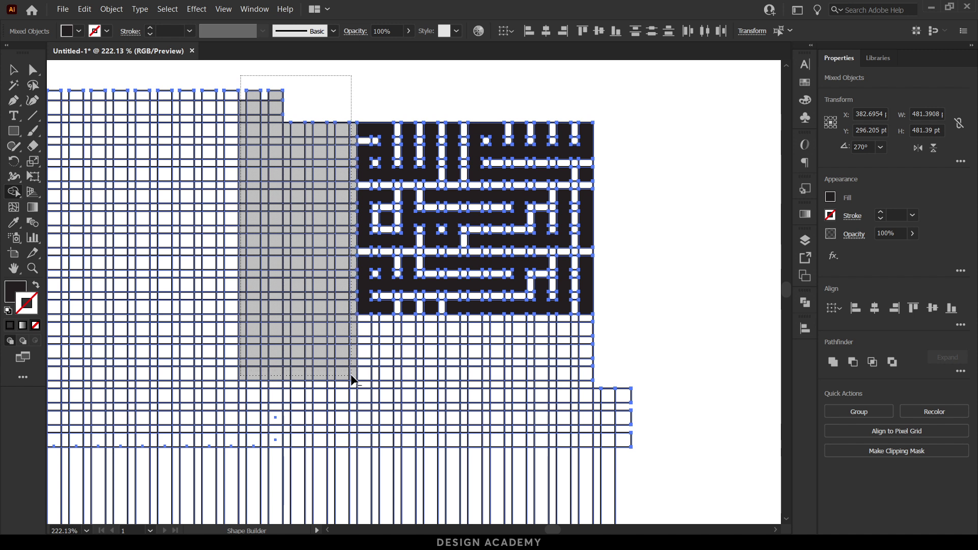
left_click(528, 151)
left_click(554, 288)
scroll(654, 336, "down", 3)
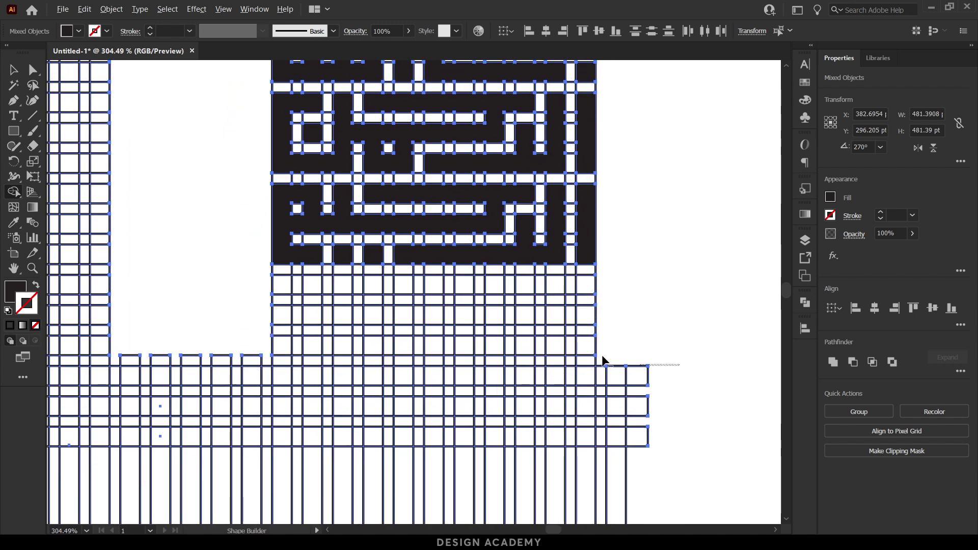
left_click_drag(602, 360, 246, 273)
- Select the bottom-row pieces, then the top-right letter shape, to check them
key("v")
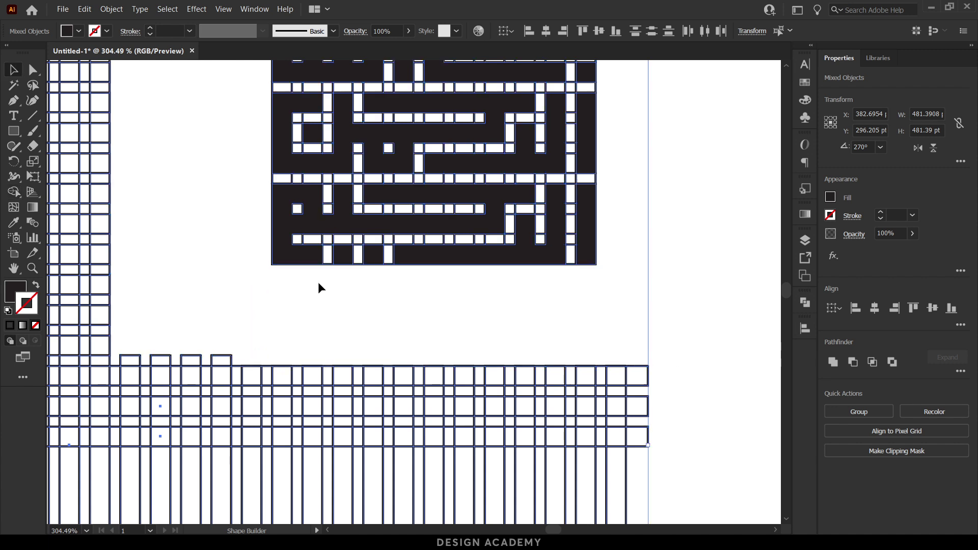
left_click(317, 288)
scroll(634, 221, "down", 1)
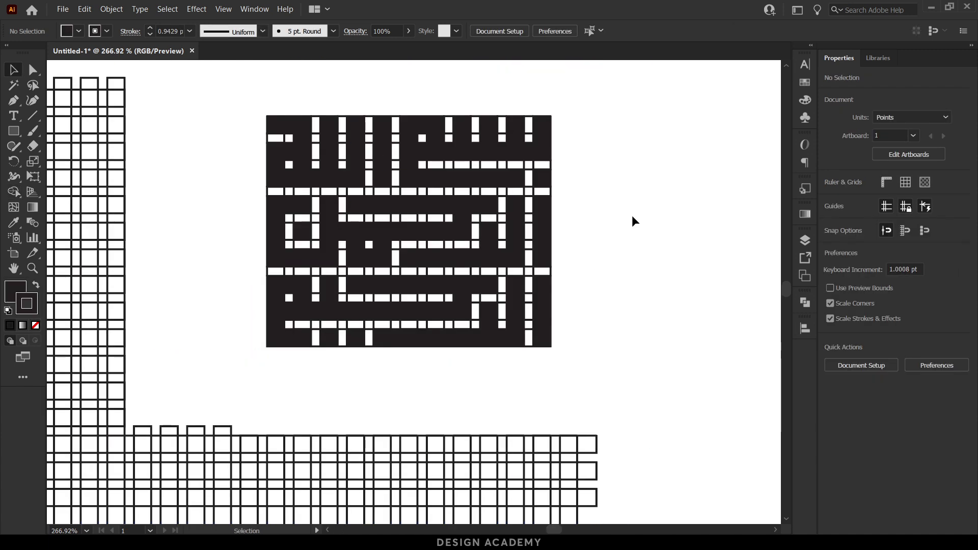
left_click(546, 311)
left_click(460, 320, "shift")
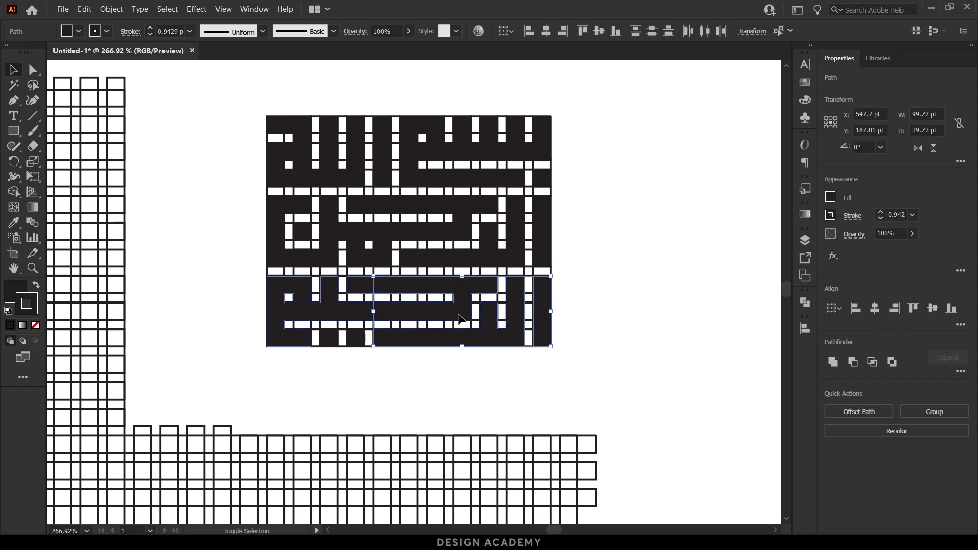
left_click(367, 340, "shift")
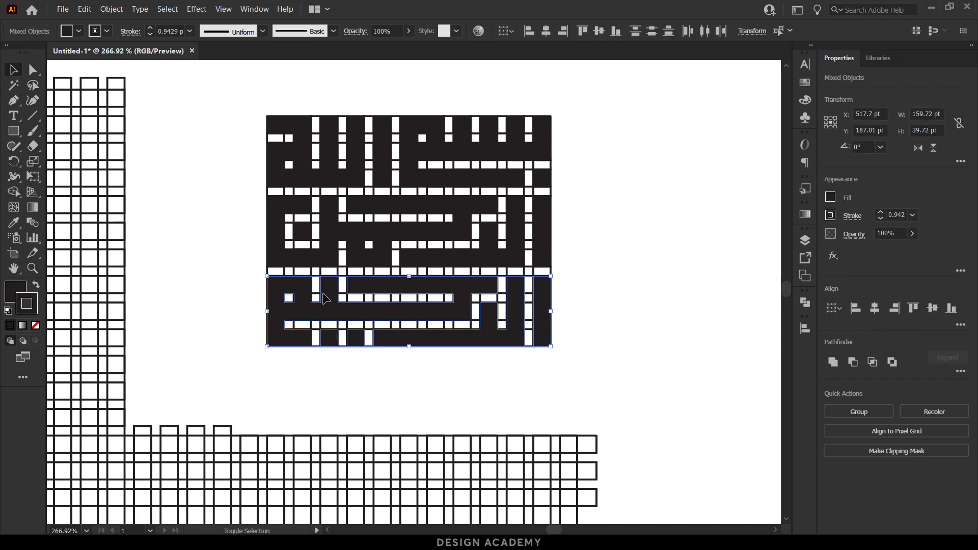
left_click(598, 259)
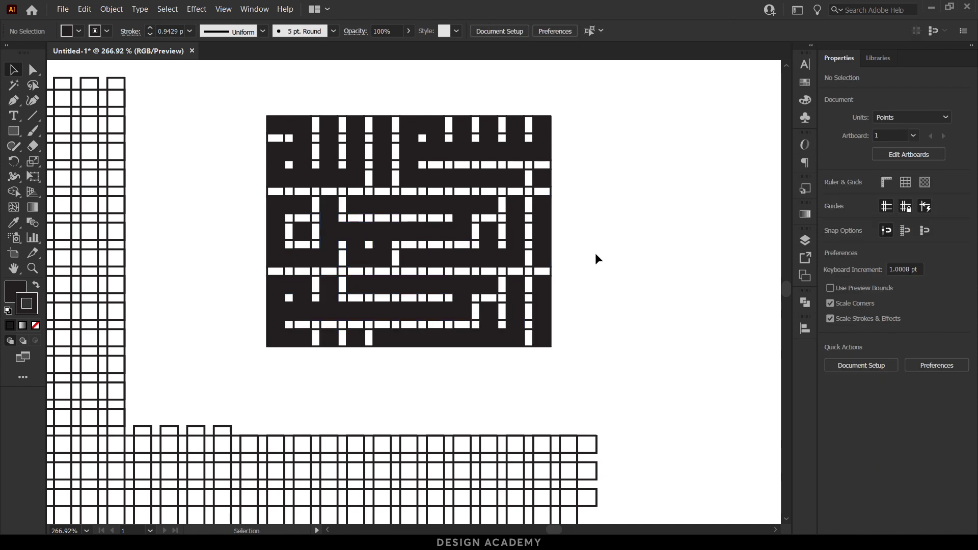
left_click(544, 155)
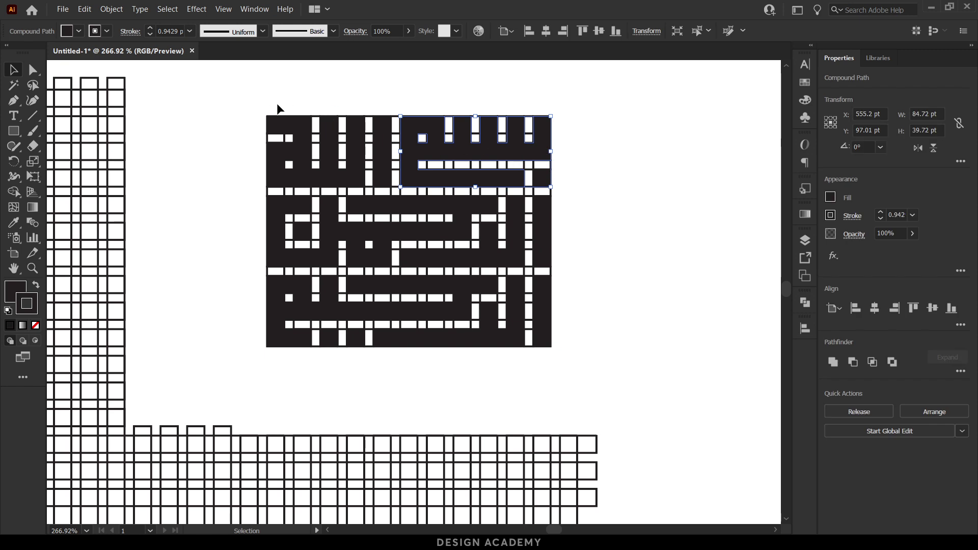
- Select all black Basmala pieces by same appearance, move them aside, and delete the leftover grid and outlines
left_click(171, 12)
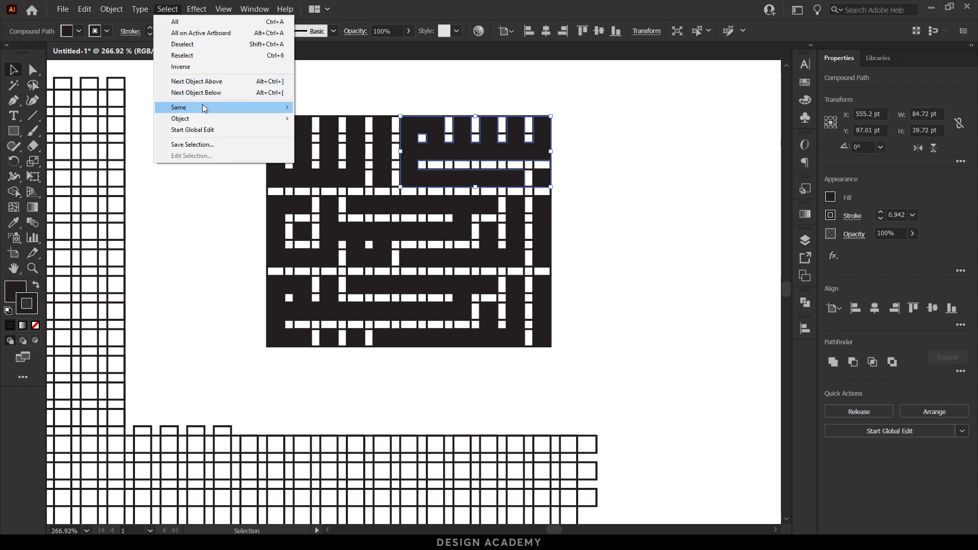
mouse_move(179, 107)
left_click(317, 109)
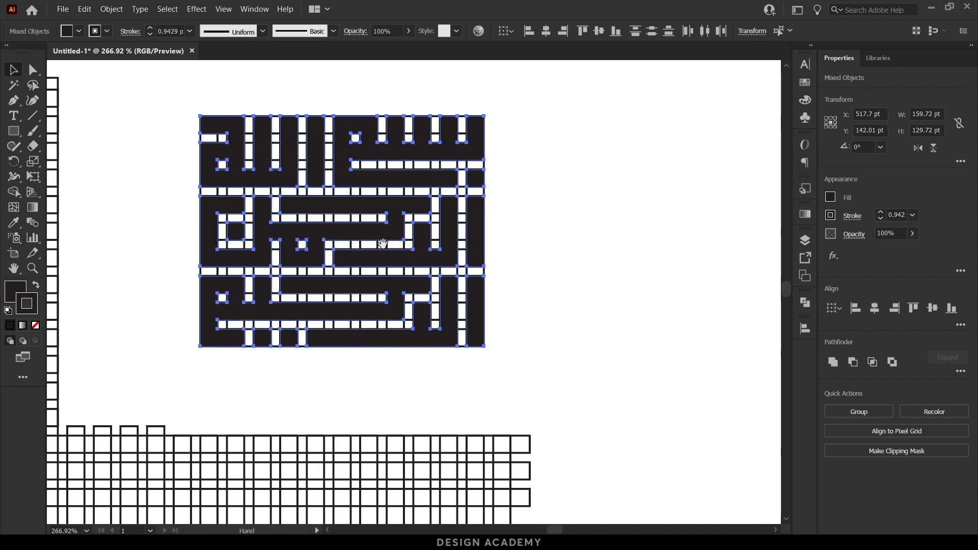
scroll(382, 236, "down", 3, "alt")
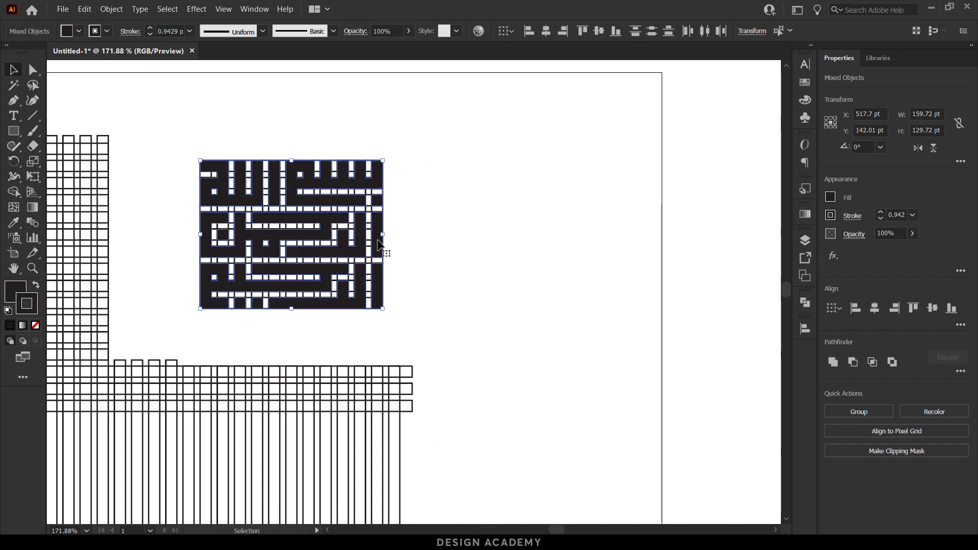
left_click_drag(378, 245, 647, 243)
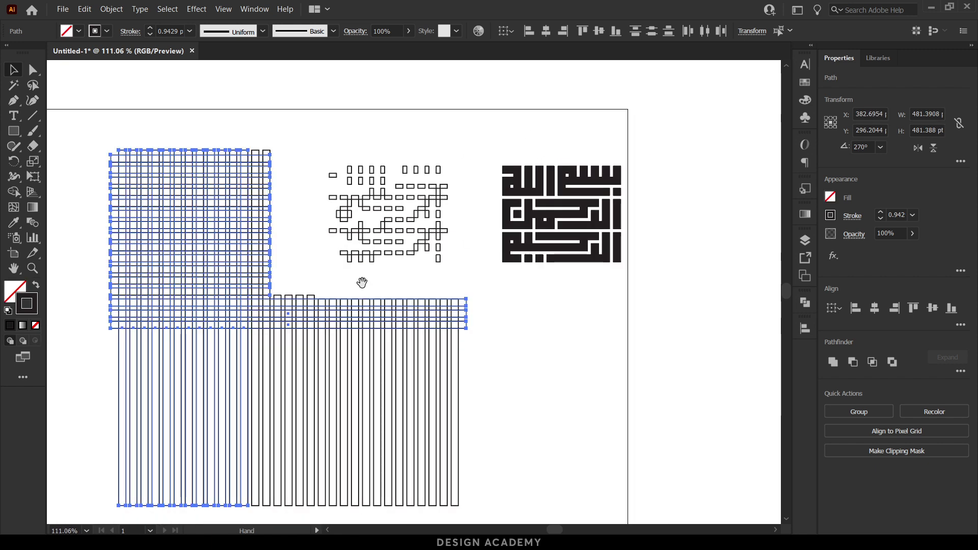
left_click_drag(362, 282, 374, 254)
left_click_drag(90, 113, 477, 485)
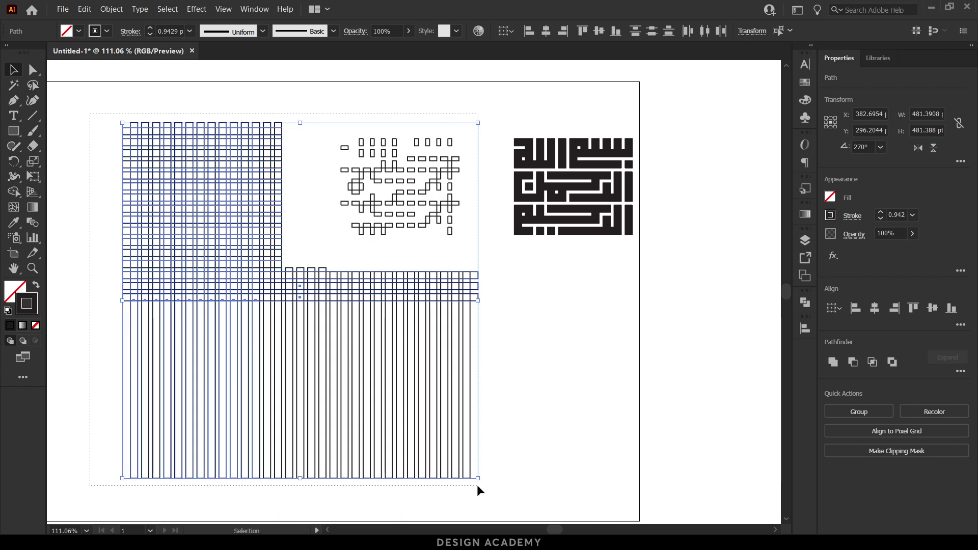
key("Delete")
- Center the Basmala on the artboard, enlarge it proportionally, and set its stroke to None
left_click_drag(416, 306, 616, 135)
left_click_drag(615, 206, 387, 272)
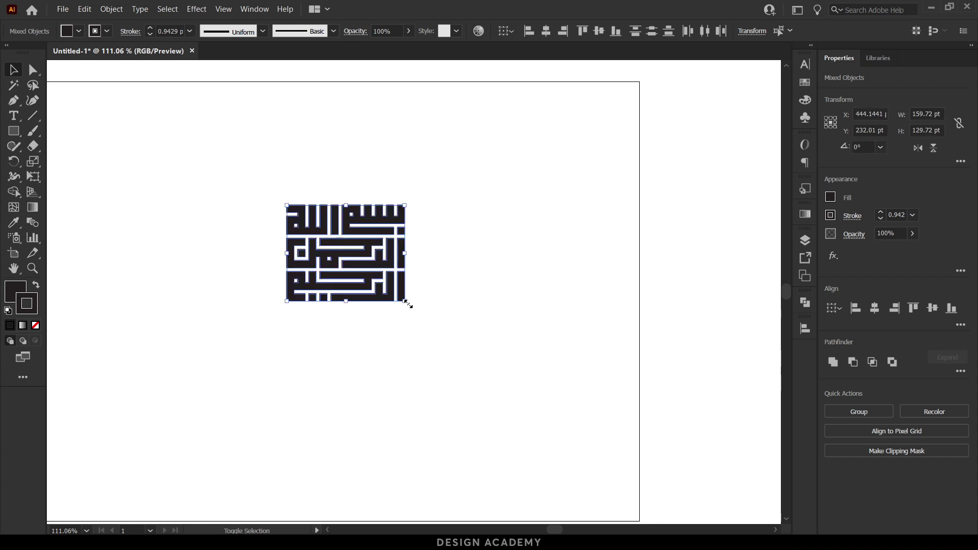
mouse_move(408, 304)
left_mouse_down()
mouse_move(500, 351)
mouse_move(554, 360)
left_mouse_up()
left_click(483, 369)
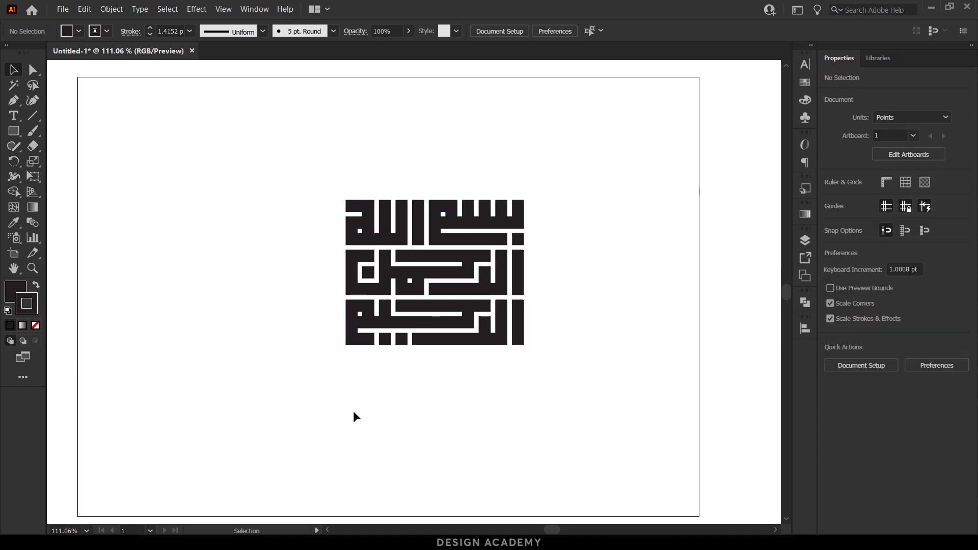
left_click_drag(306, 409, 582, 161)
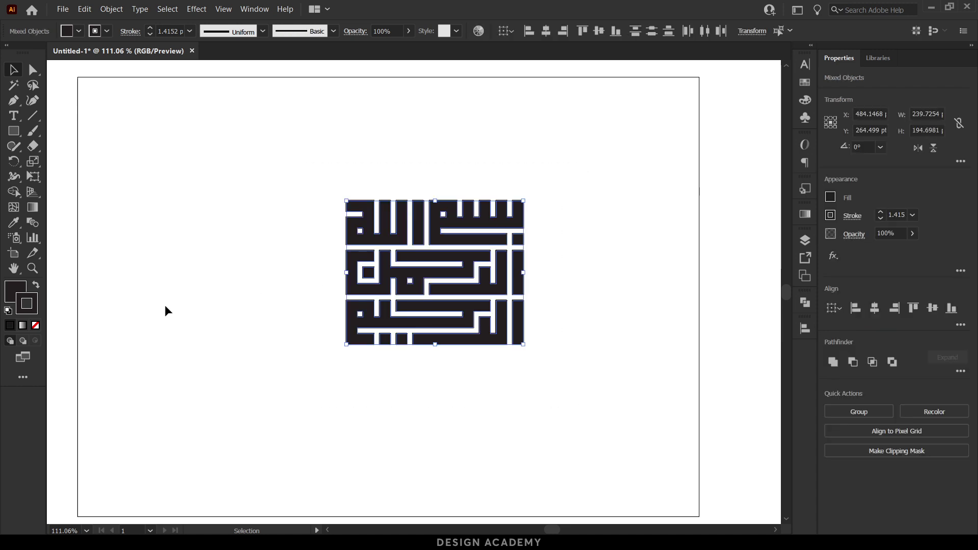
left_click(36, 325)
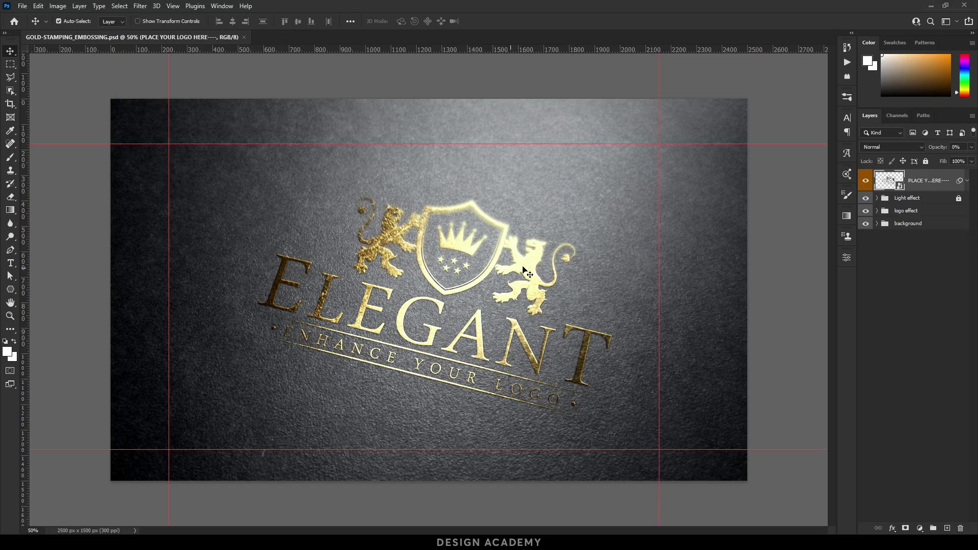
- In the logo smart object, paste the Basmala as a shape layer and scale it to fit
double_click(902, 188)
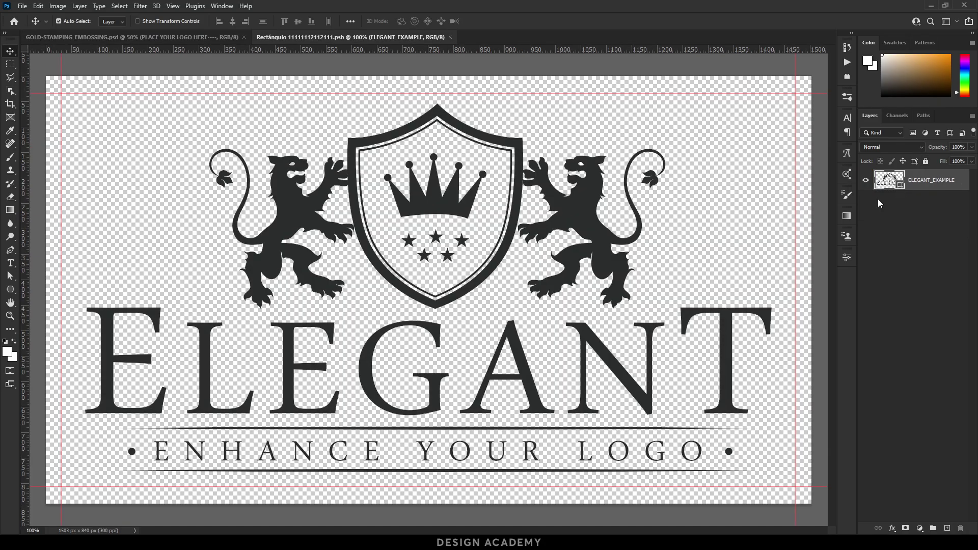
key("ctrl+v")
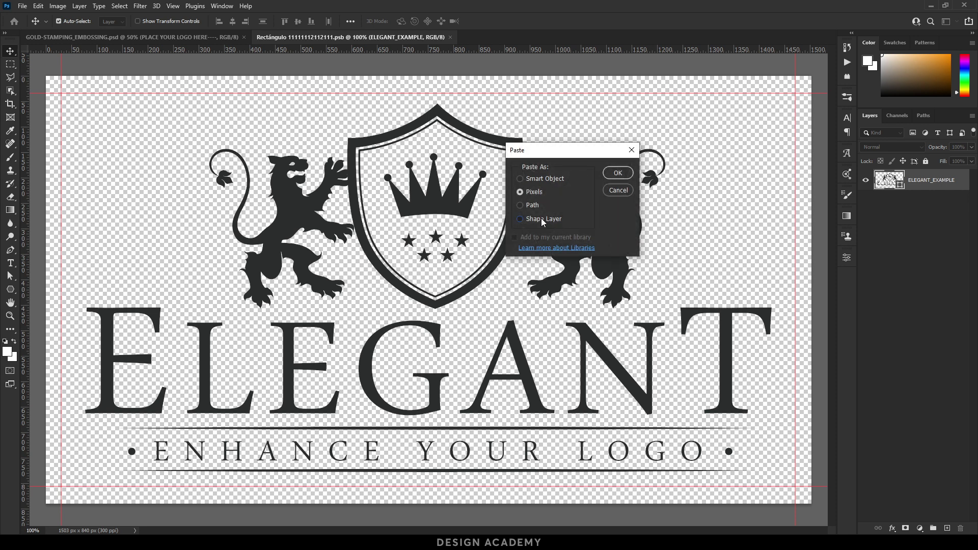
left_click(618, 173)
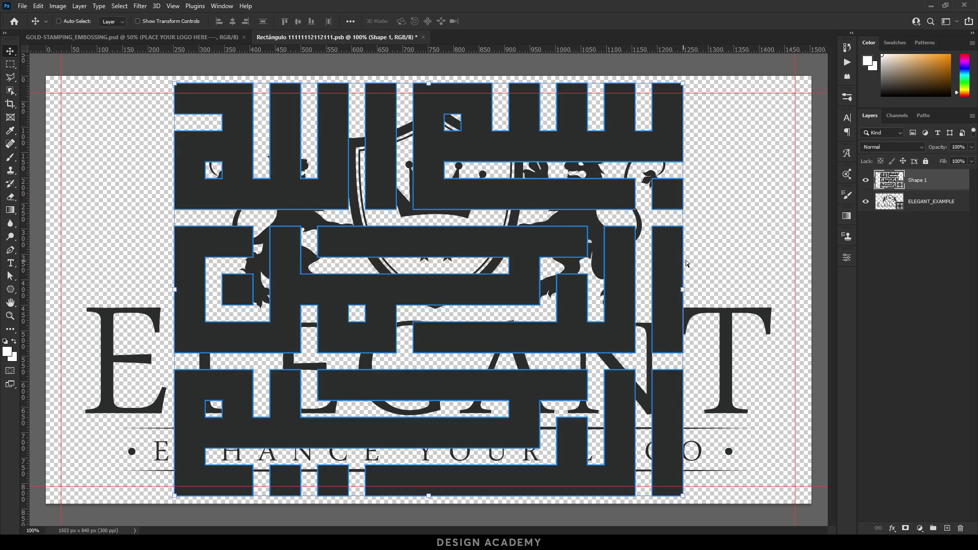
left_click_drag(688, 289, 597, 289)
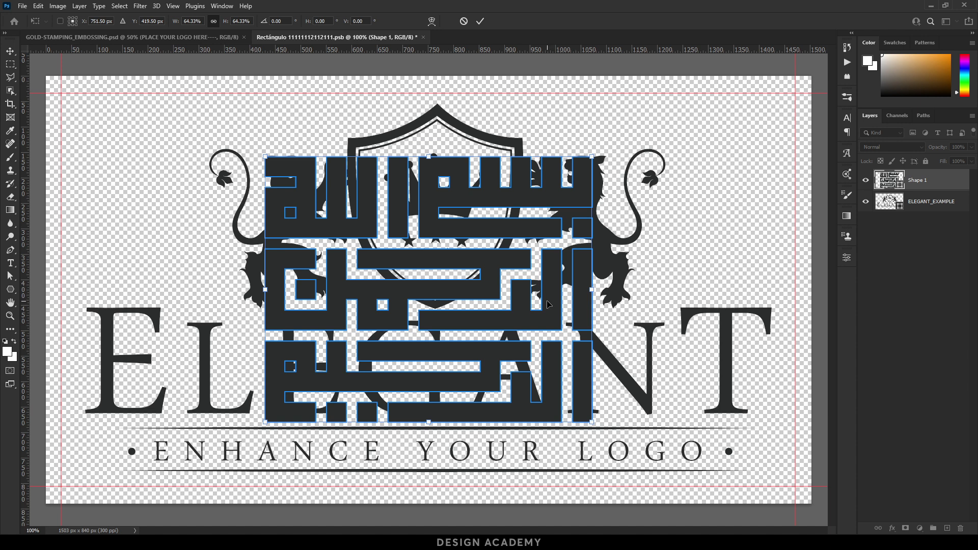
key("Return")
- Hide the ELEGANT_EXAMPLE layer, save the smart object, and close it back to the mockup
left_click(866, 202)
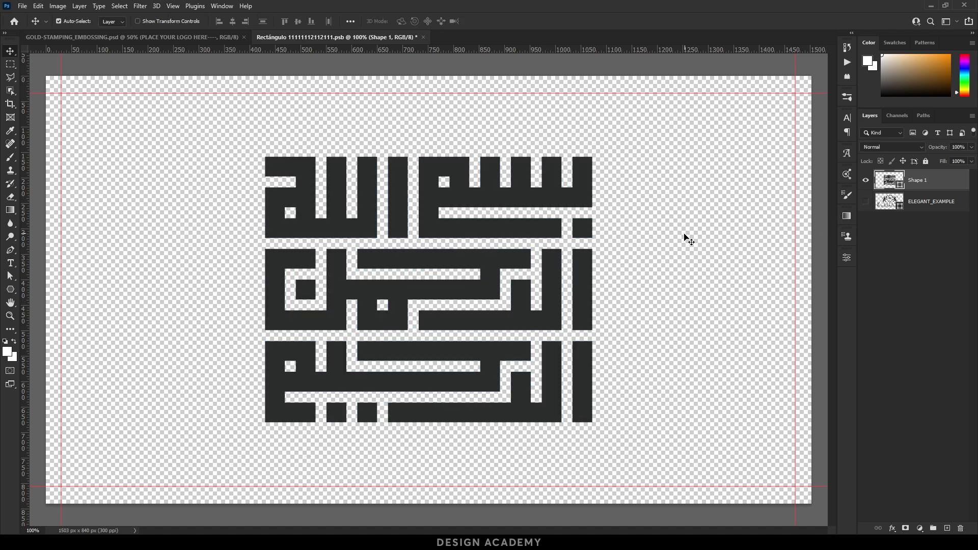
key("ctrl+s")
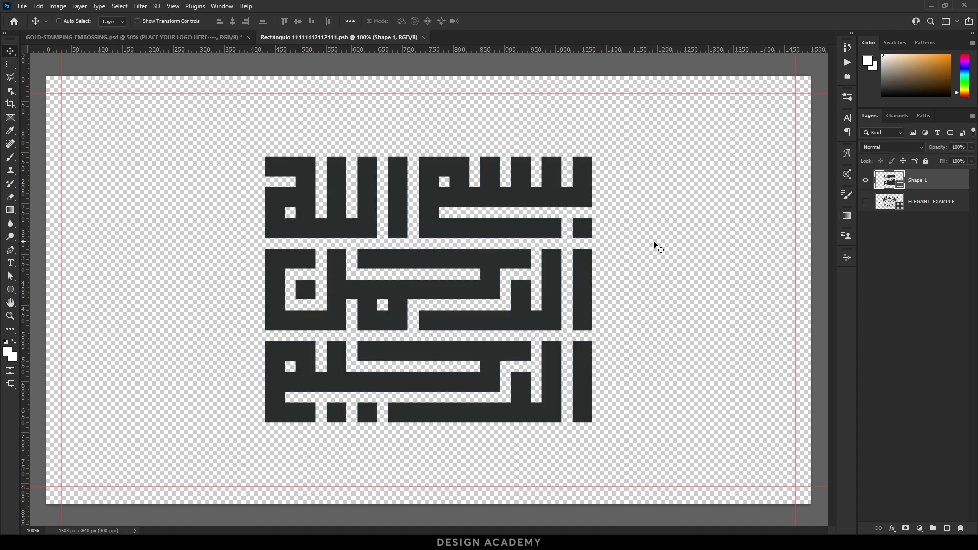
key("ctrl+w")
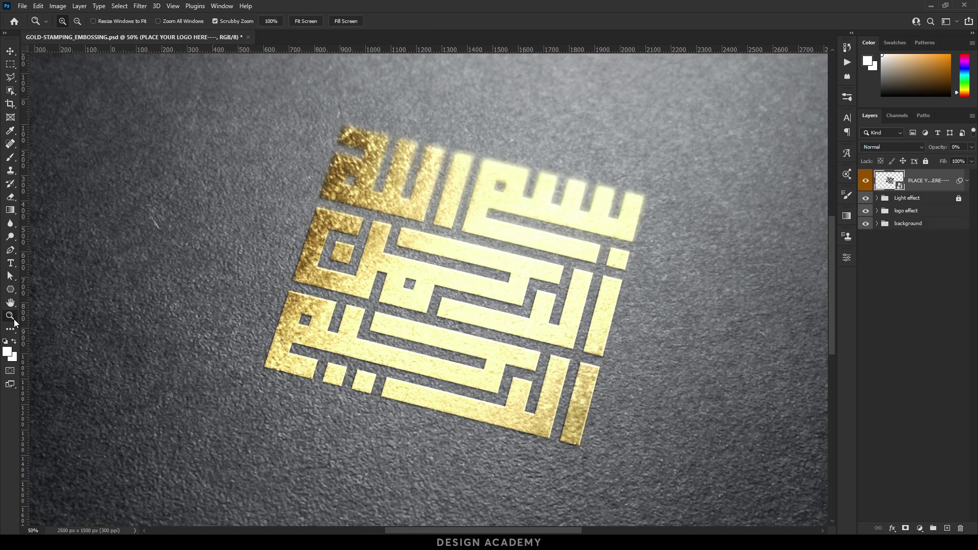
left_click_drag(9, 324, 843, 201)
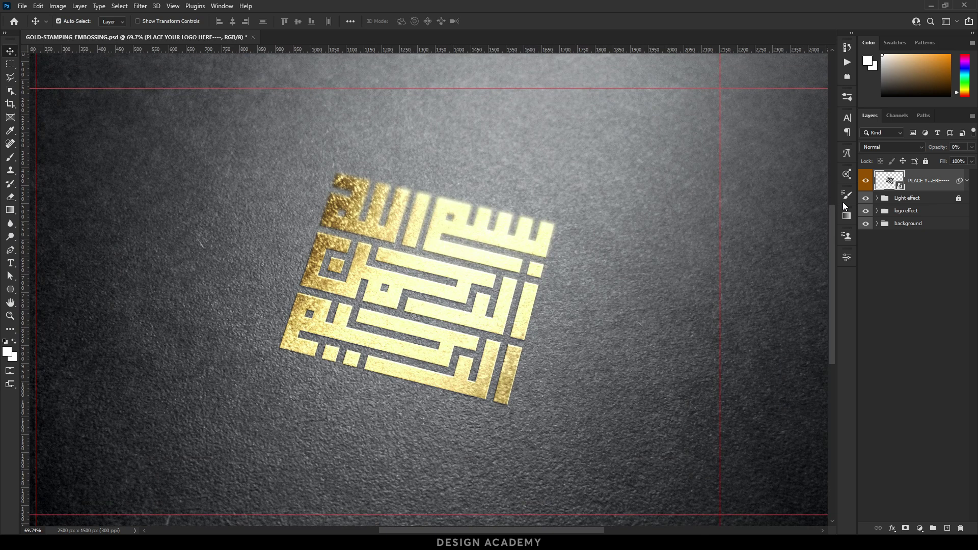